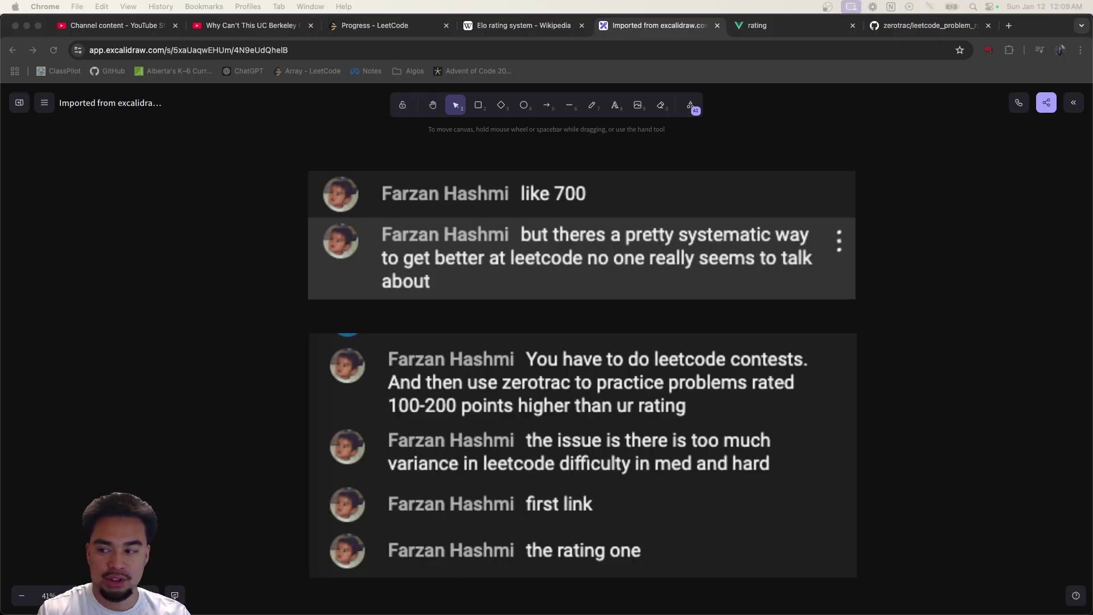
Step: Return to the Excalidraw board of chat screenshots and pick the freehand draw tool
{"action": "left_click", "coordinate": [251, 26]}
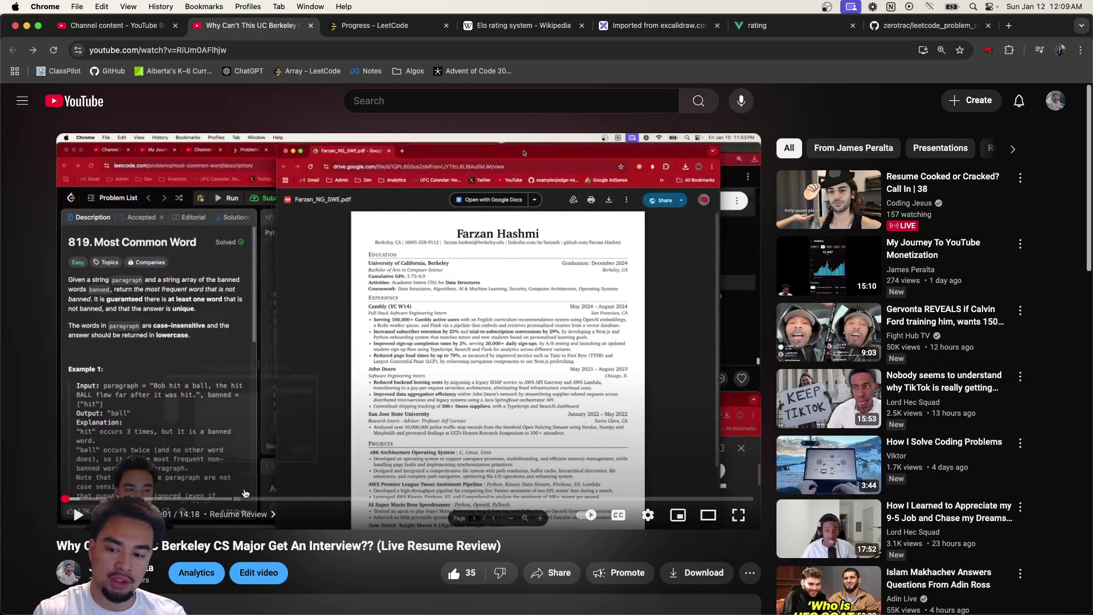
{"action": "left_click", "coordinate": [518, 26]}
{"action": "left_click", "coordinate": [658, 25]}
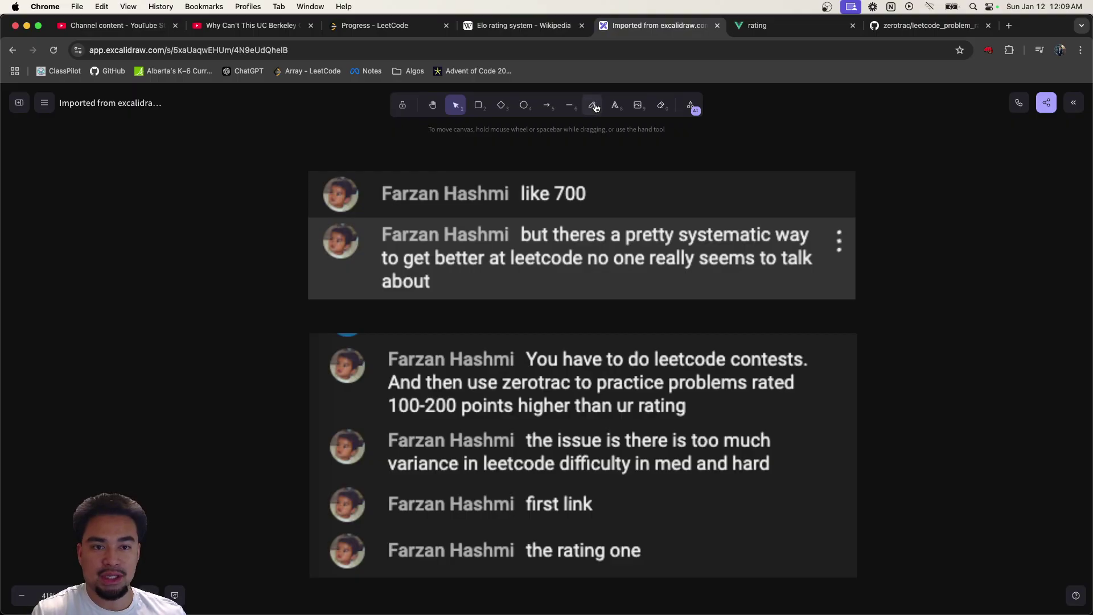
{"action": "left_click", "coordinate": [595, 108]}
Step: Brace the systematic-way message and underline '100-200 points higher than ur rating', then view the zerotrac table
{"action": "left_click_drag", "start_coordinate": [863, 219], "coordinate": [878, 303]}
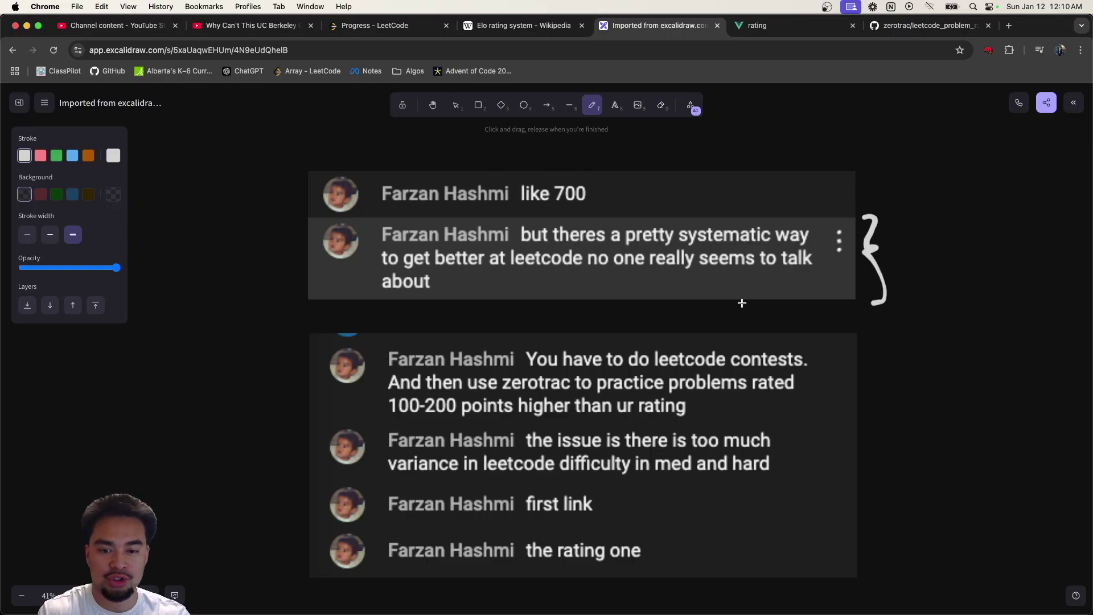
{"action": "left_click_drag", "start_coordinate": [389, 421], "coordinate": [679, 418]}
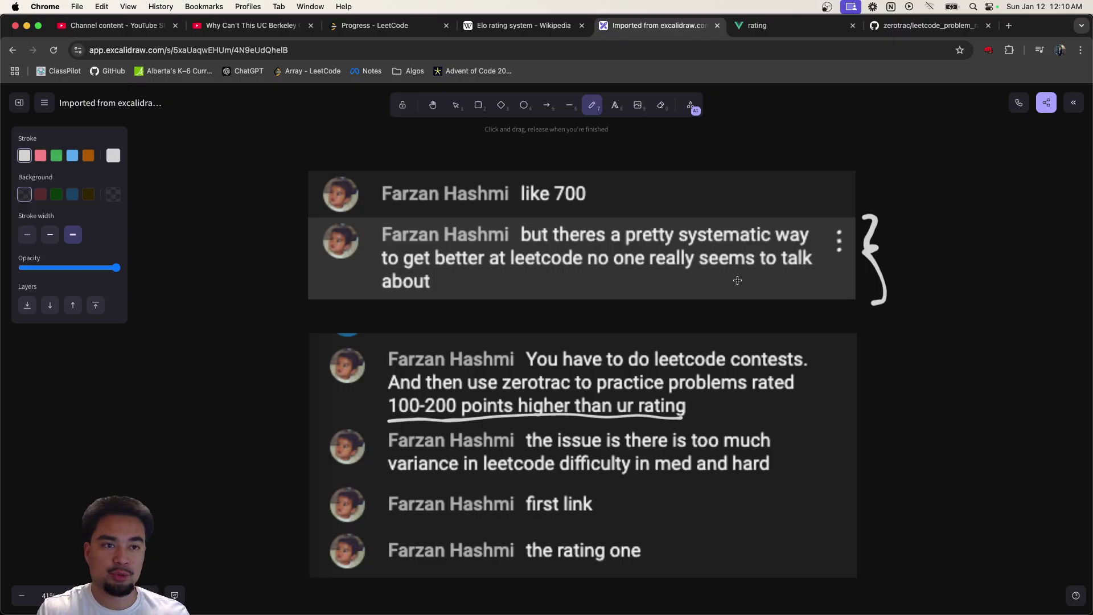
{"action": "left_click", "coordinate": [747, 25]}
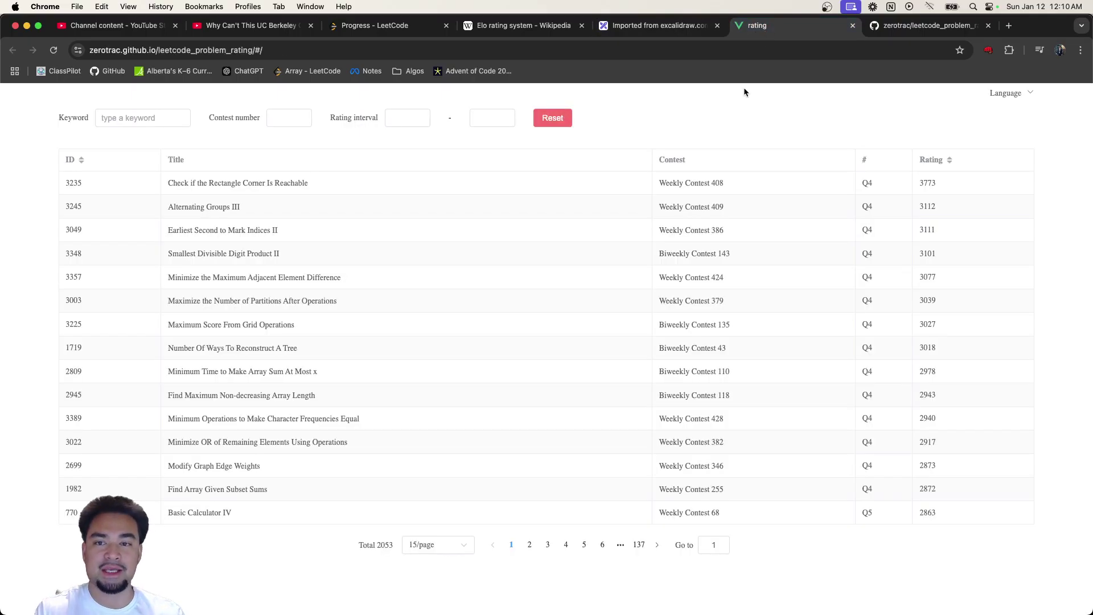
Step: Move past the LeetCode progress page to the Wikipedia Elo rating system article
{"action": "key", "text": "super+3"}
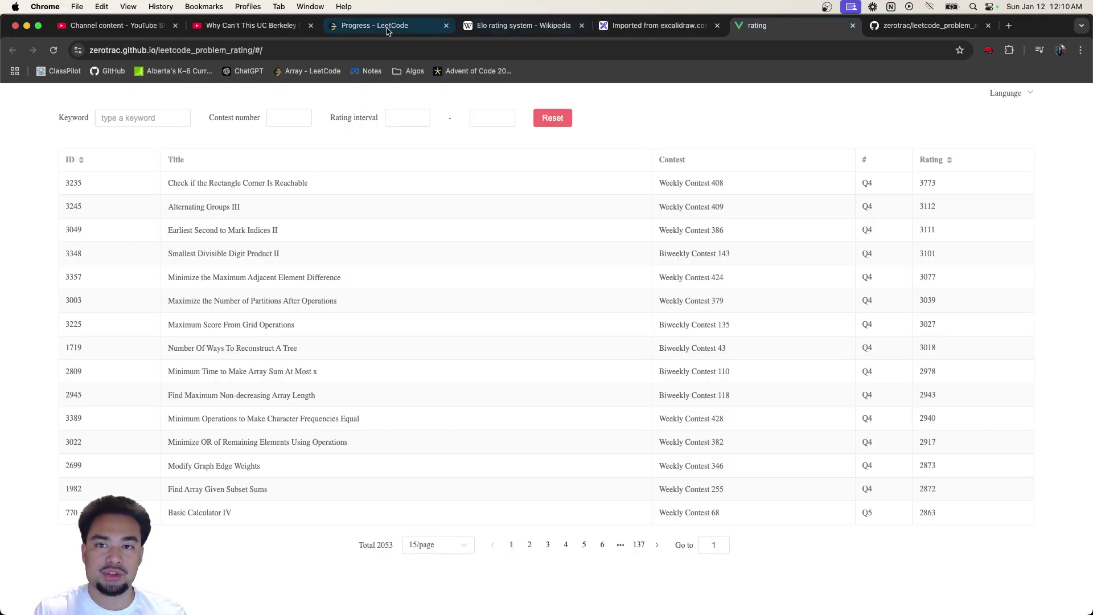
{"action": "key", "text": "super+4"}
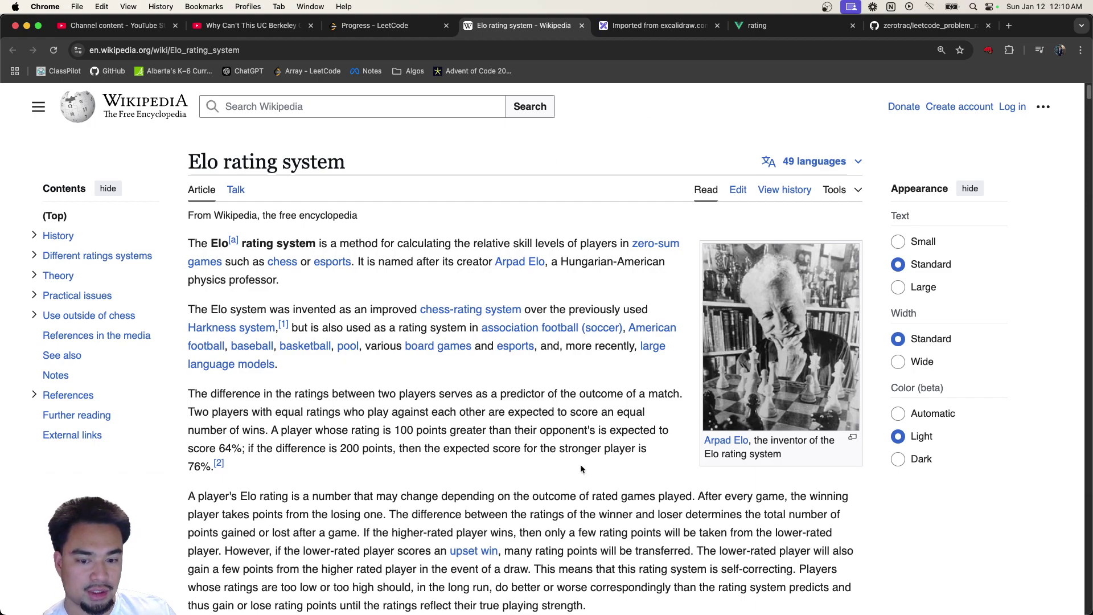
Step: Scroll through the Elo rating system article and back up to its introduction
{"action": "scroll", "coordinate": [545, 490], "scroll_direction": "down", "scroll_amount": 8}
{"action": "scroll", "coordinate": [545, 489], "scroll_direction": "up", "scroll_amount": 5}
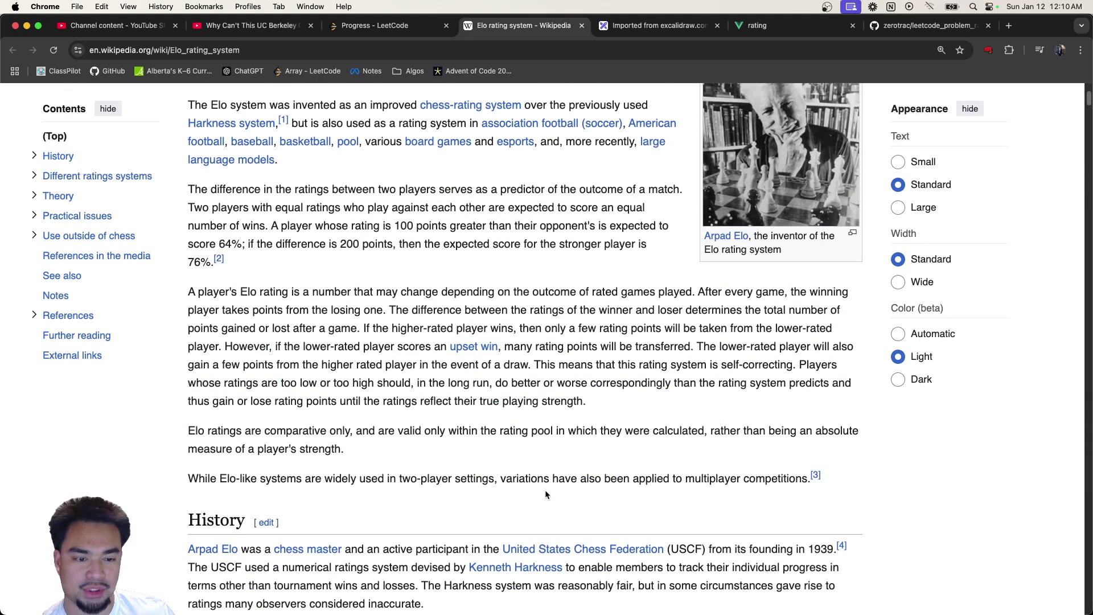
{"action": "scroll", "coordinate": [545, 490], "scroll_direction": "up", "scroll_amount": 5}
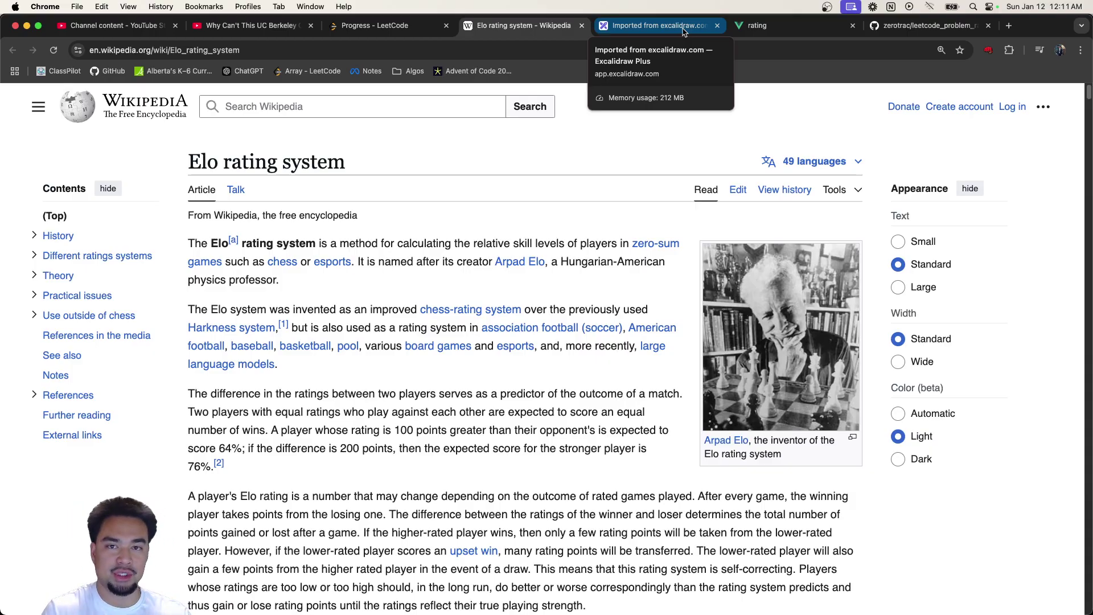
{"action": "left_click", "coordinate": [387, 26]}
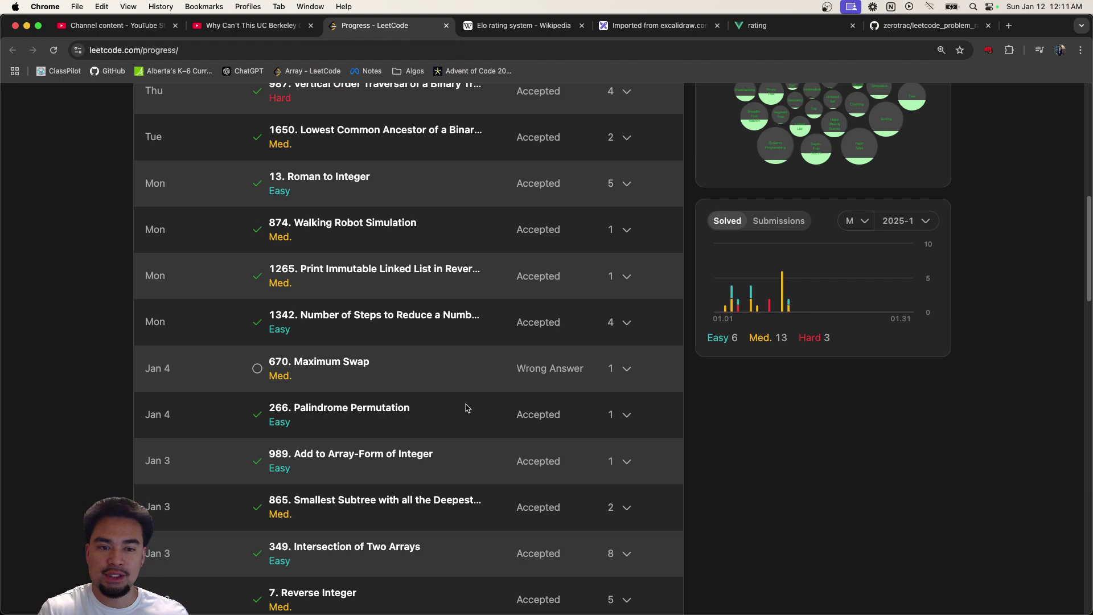
{"action": "scroll", "coordinate": [423, 408], "scroll_direction": "up", "scroll_amount": 5}
{"action": "scroll", "coordinate": [423, 408], "scroll_direction": "up", "scroll_amount": 2}
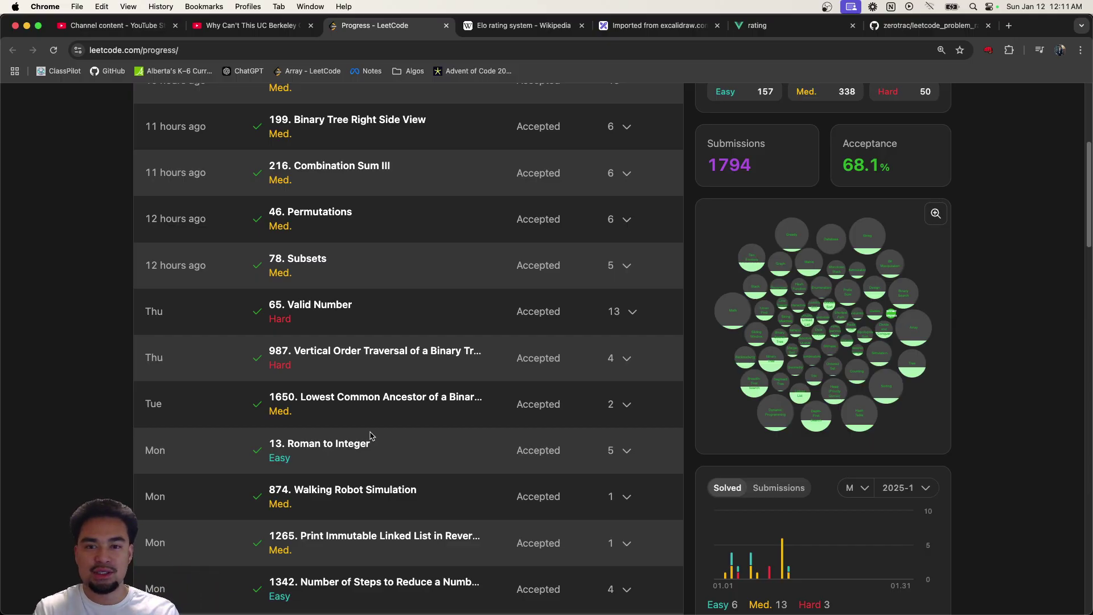
{"action": "scroll", "coordinate": [345, 450], "scroll_direction": "up", "scroll_amount": 5}
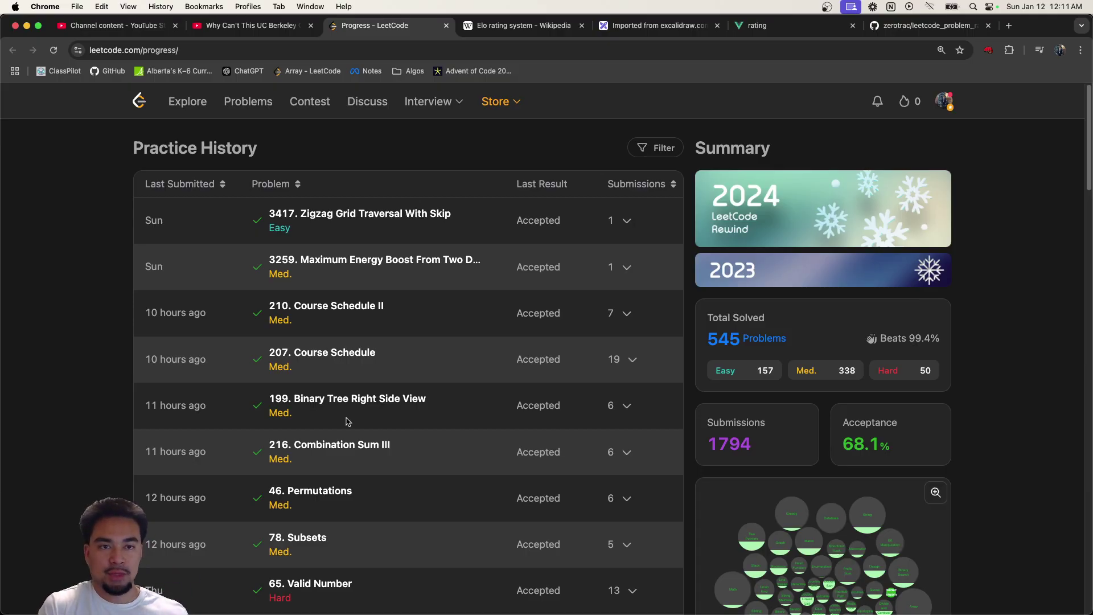
Step: Draw a freehand 0 and a long horizontal rating line below the chat screenshots
{"action": "left_click", "coordinate": [684, 26]}
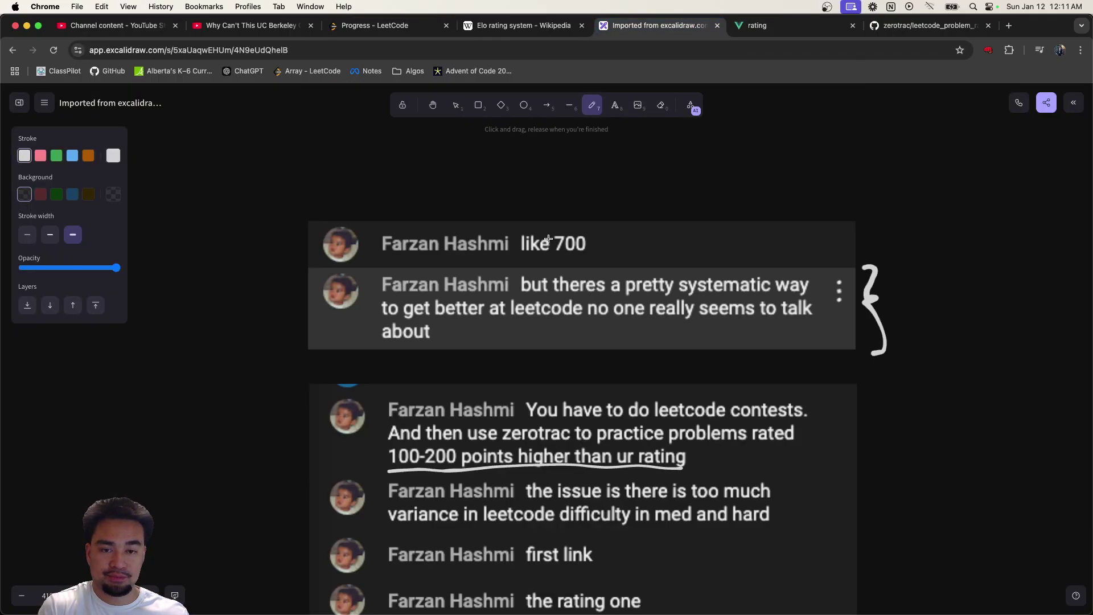
{"action": "scroll", "coordinate": [548, 240], "scroll_direction": "down", "scroll_amount": 4}
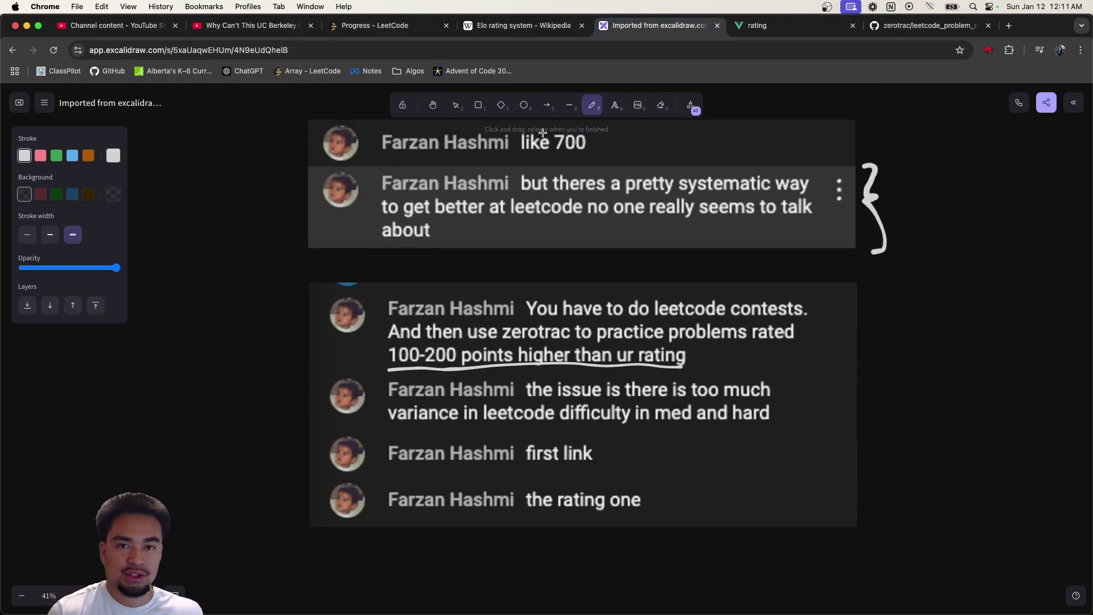
{"action": "scroll", "coordinate": [543, 133], "scroll_direction": "up", "scroll_amount": 1}
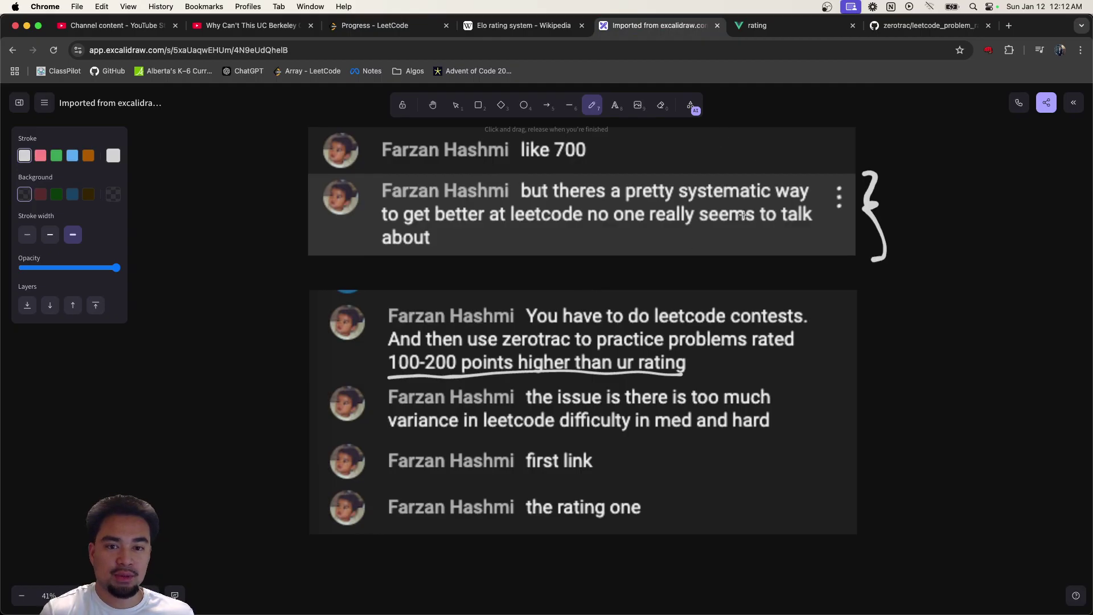
{"action": "left_click", "coordinate": [760, 25]}
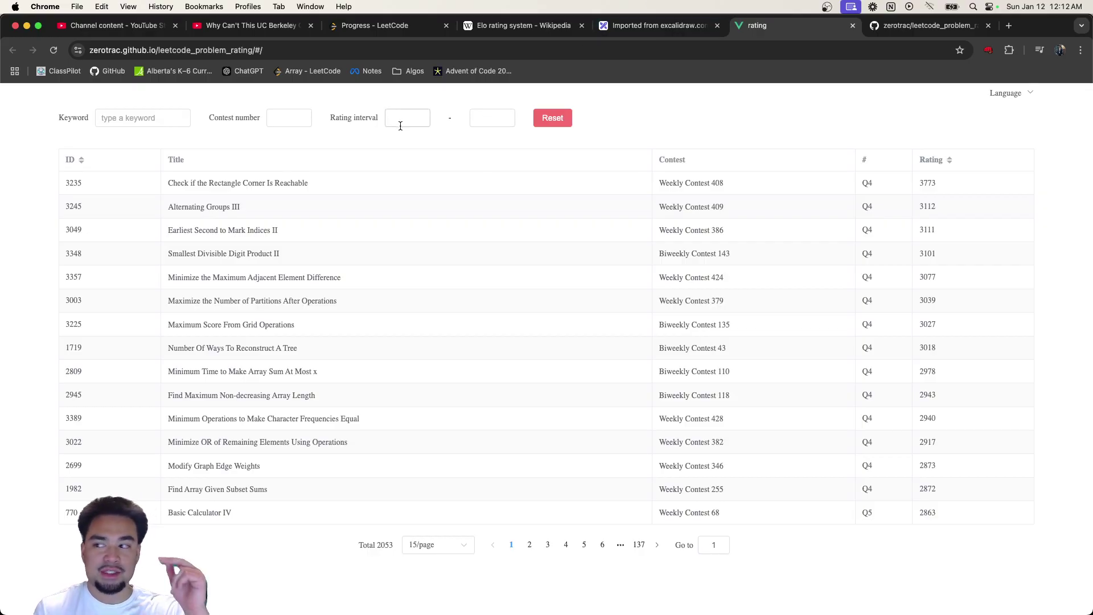
{"action": "left_click", "coordinate": [655, 25]}
{"action": "scroll", "coordinate": [401, 363], "scroll_direction": "down", "scroll_amount": 4}
{"action": "mouse_move", "coordinate": [289, 354]}
{"action": "left_mouse_down"}
{"action": "mouse_move", "coordinate": [341, 399]}
{"action": "mouse_move", "coordinate": [783, 373]}
{"action": "mouse_move", "coordinate": [891, 377]}
{"action": "mouse_move", "coordinate": [928, 382]}
{"action": "mouse_move", "coordinate": [926, 393]}
{"action": "left_mouse_up"}
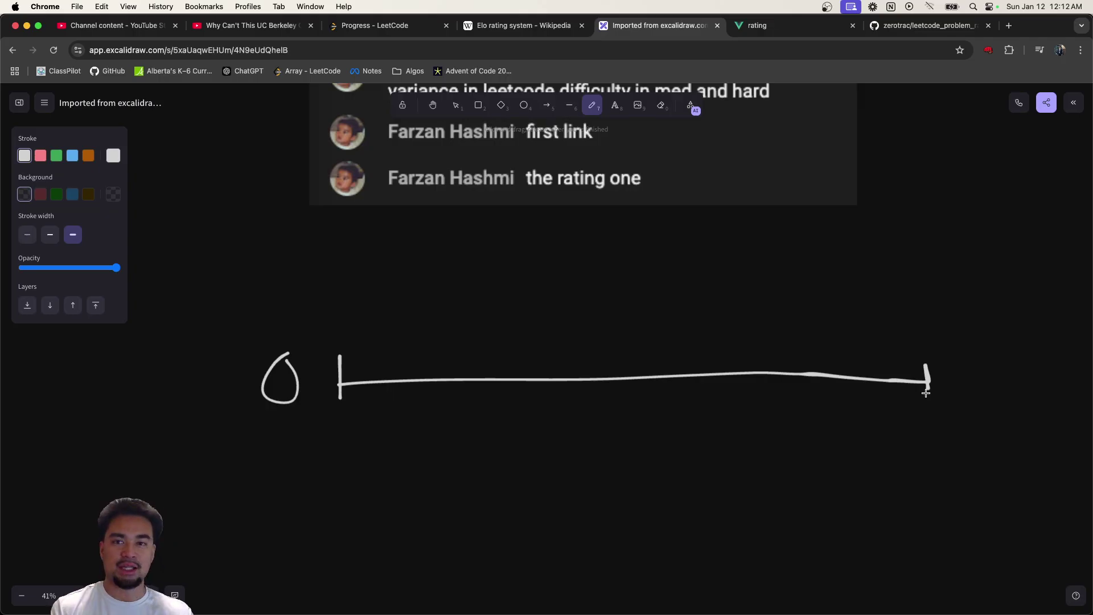
Step: Skim the resume-review video comments, highlighting comment text, then return to the zerotrac table
{"action": "left_click", "coordinate": [225, 25]}
{"action": "scroll", "coordinate": [342, 376], "scroll_direction": "down", "scroll_amount": 15}
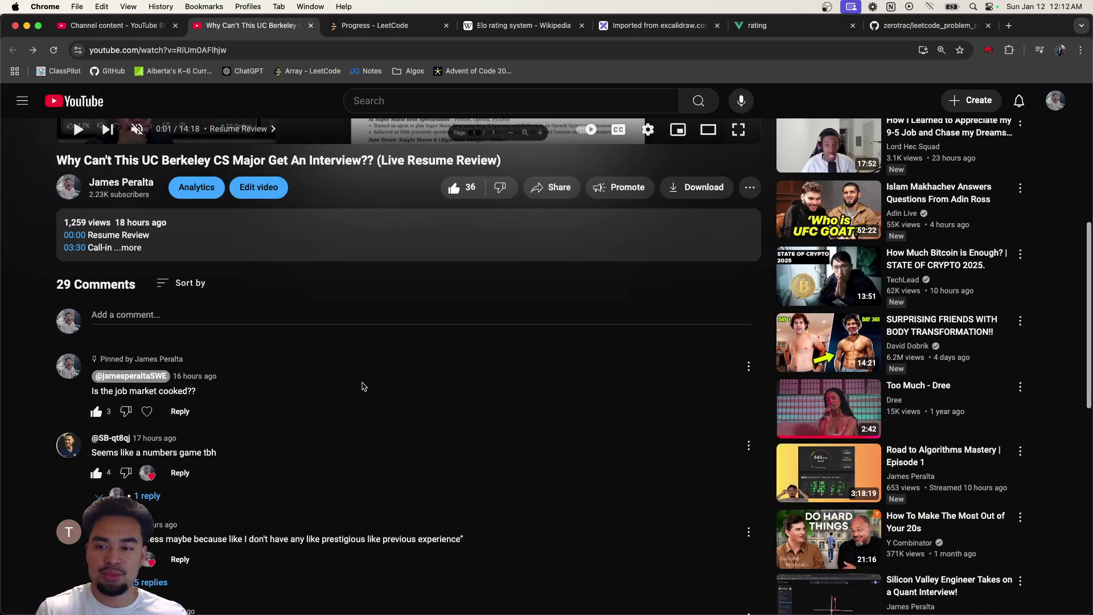
{"action": "left_click_drag", "start_coordinate": [208, 339], "coordinate": [213, 339]}
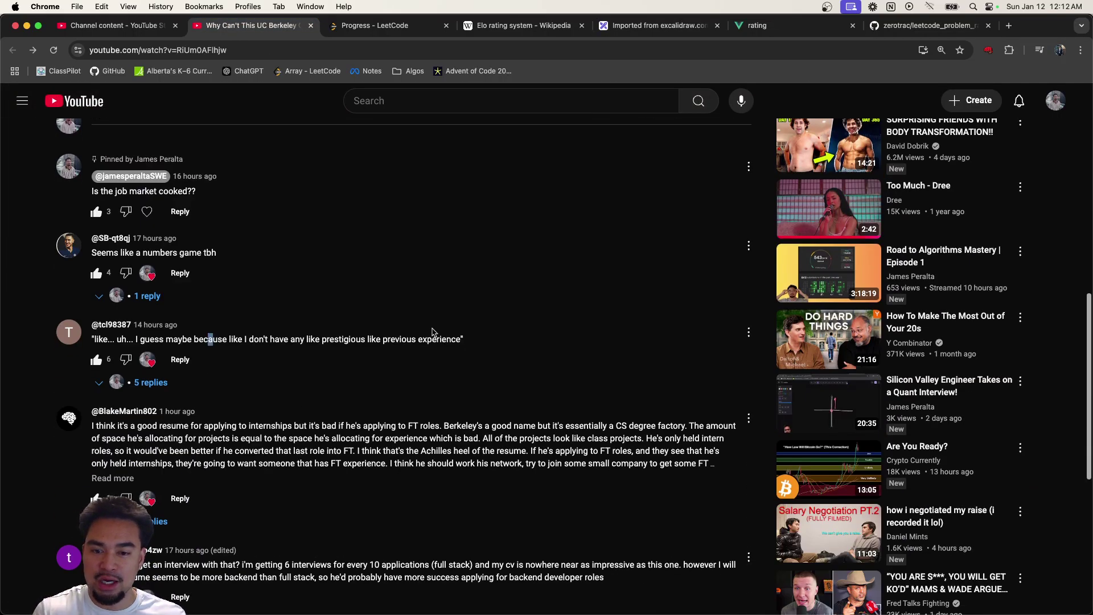
{"action": "scroll", "coordinate": [275, 342], "scroll_direction": "down", "scroll_amount": 6}
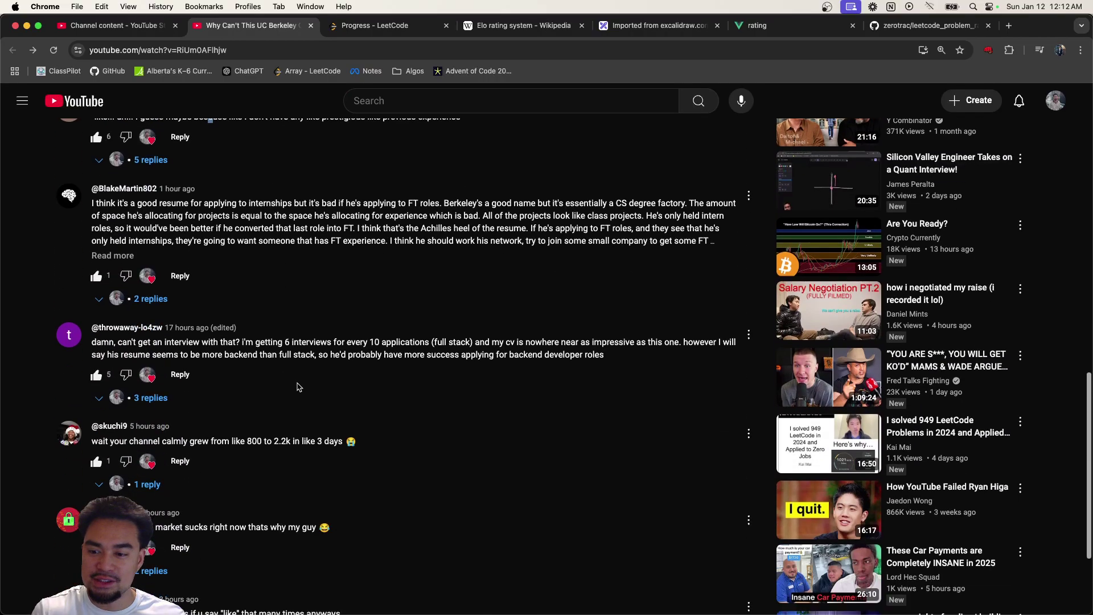
{"action": "scroll", "coordinate": [319, 391], "scroll_direction": "down", "scroll_amount": 1}
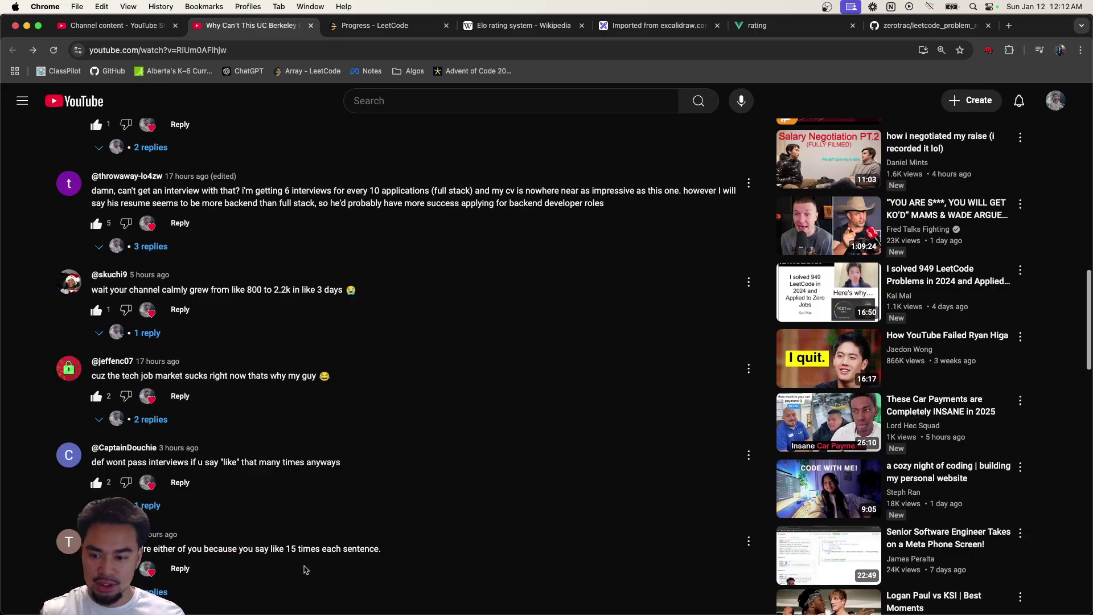
{"action": "left_click_drag", "start_coordinate": [138, 549], "coordinate": [381, 549]}
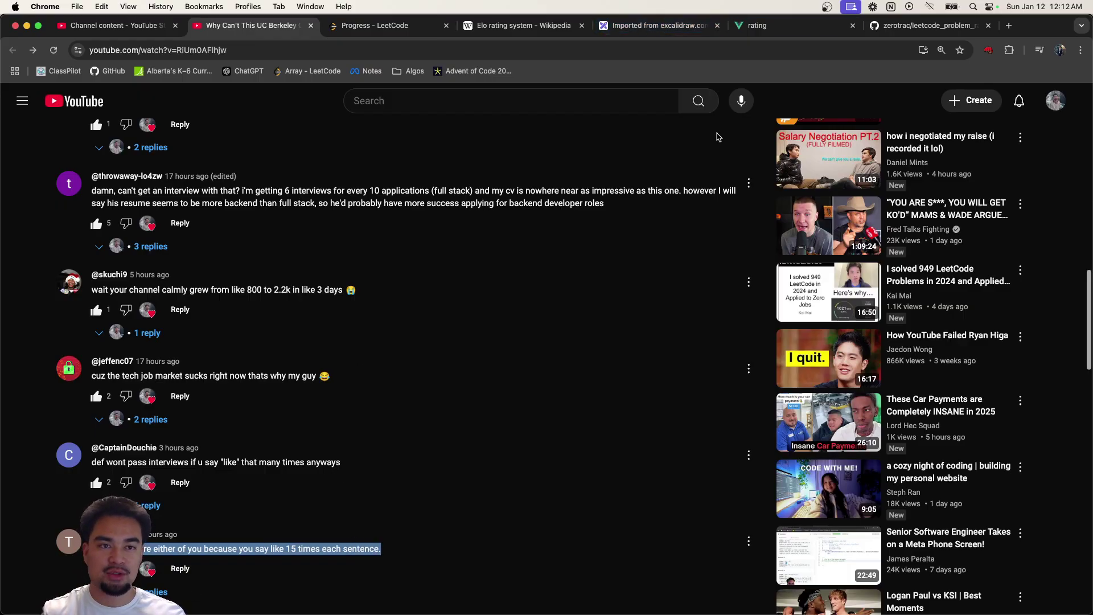
{"action": "left_click", "coordinate": [751, 31]}
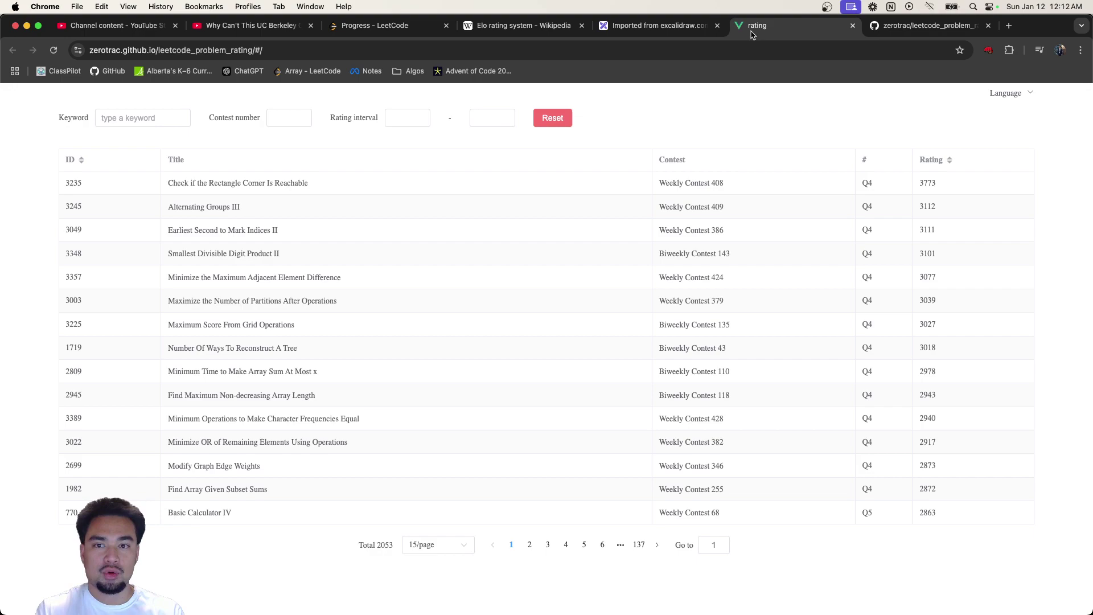
Step: Handwrite '3700' at the number line's right end, making a 0–3700 rating scale
{"action": "left_click", "coordinate": [642, 27]}
{"action": "scroll", "coordinate": [620, 319], "scroll_direction": "up", "scroll_amount": 2}
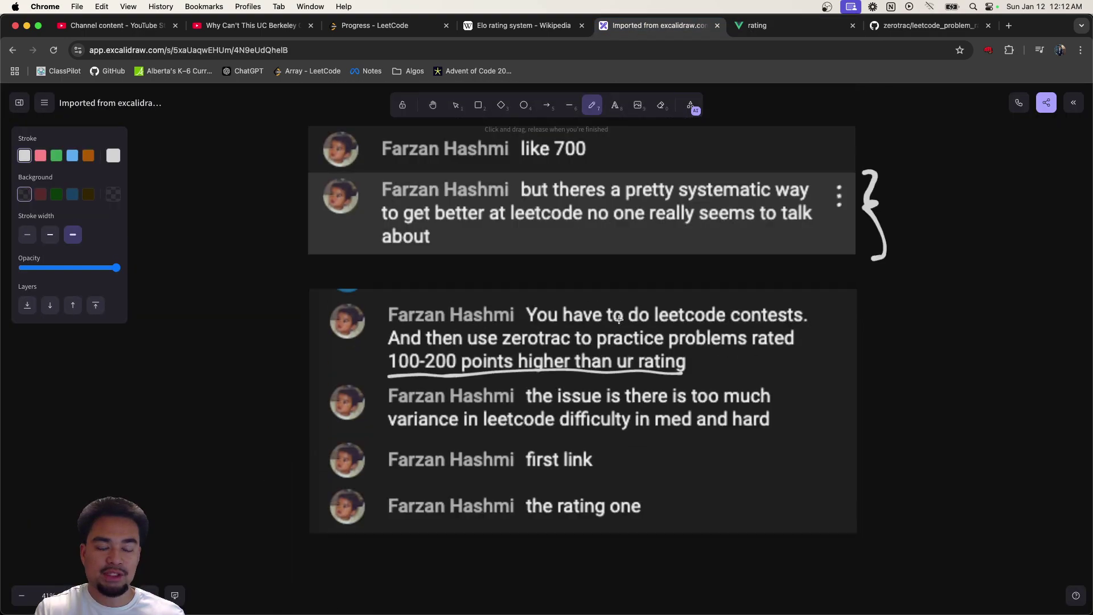
{"action": "scroll", "coordinate": [620, 319], "scroll_direction": "up", "scroll_amount": 1}
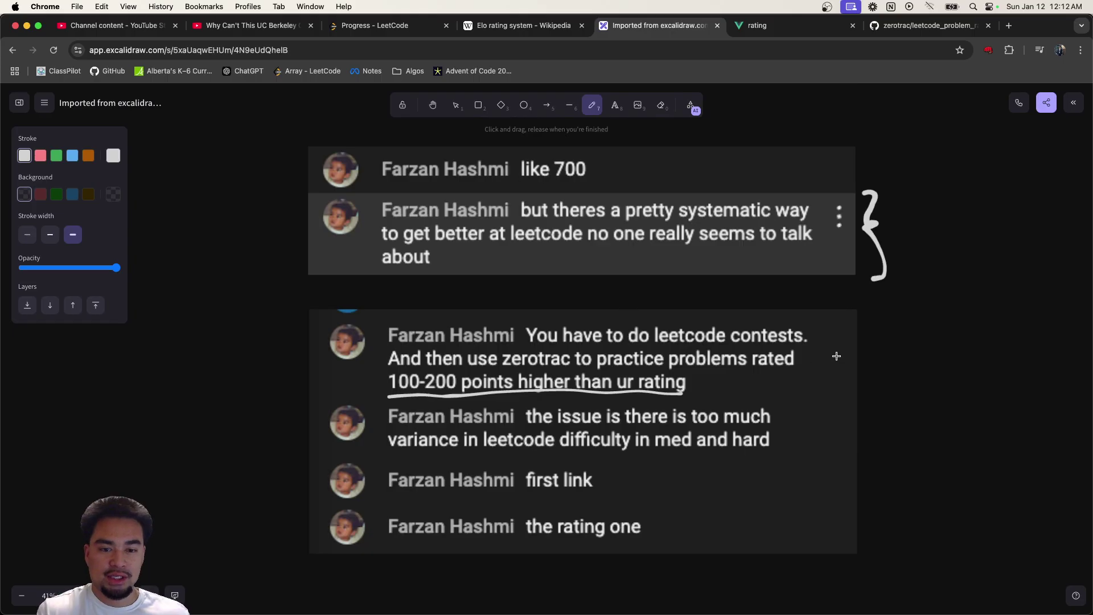
{"action": "scroll", "coordinate": [835, 357], "scroll_direction": "down", "scroll_amount": 2}
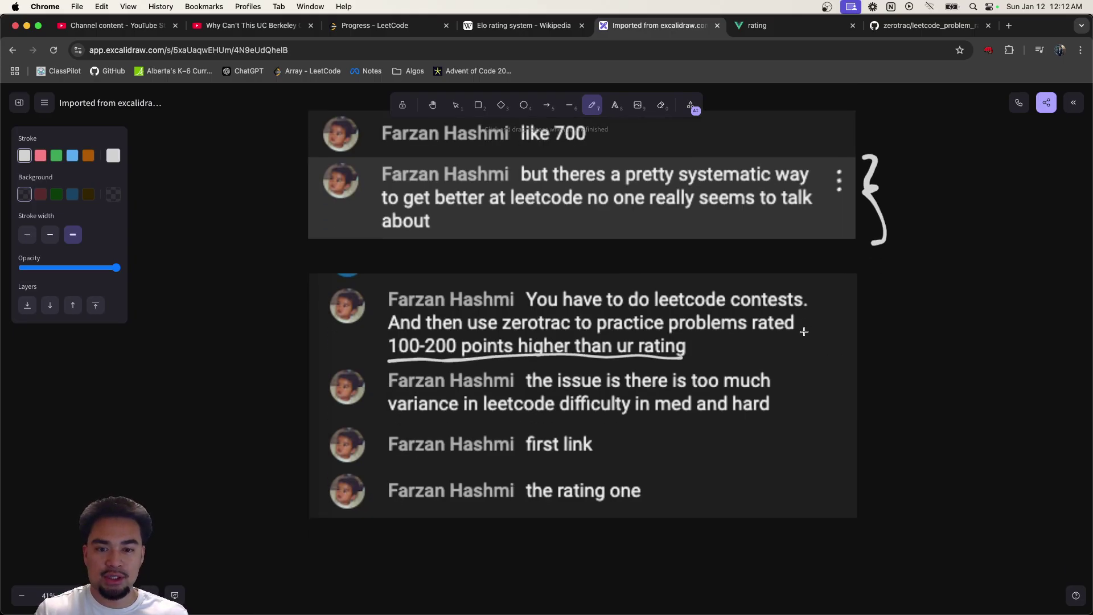
{"action": "scroll", "coordinate": [805, 330], "scroll_direction": "down", "scroll_amount": 1}
{"action": "scroll", "coordinate": [741, 319], "scroll_direction": "down", "scroll_amount": 10}
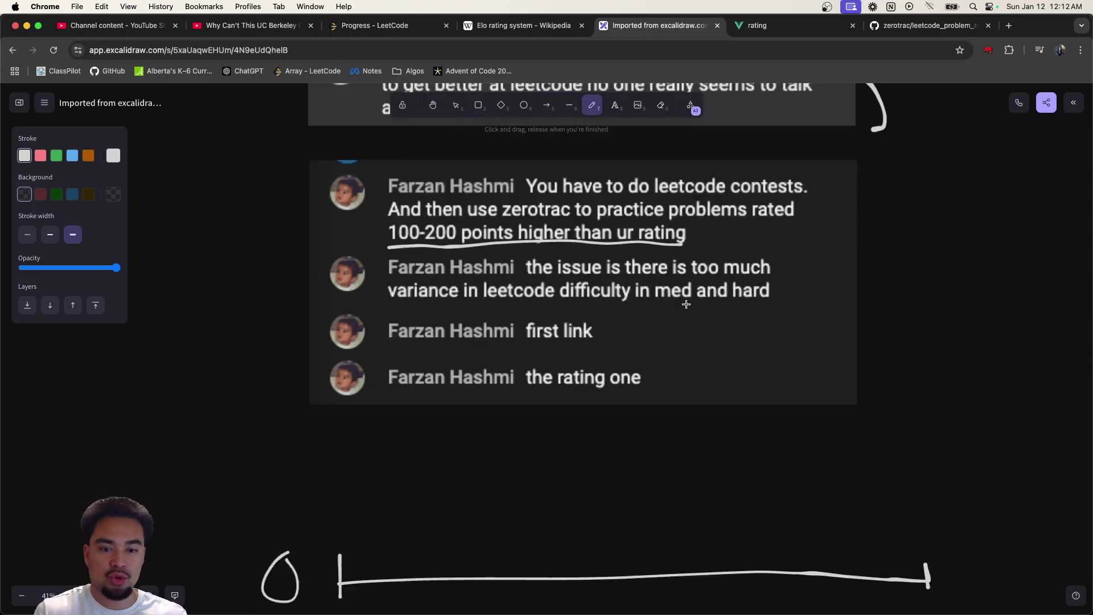
{"action": "mouse_move", "coordinate": [970, 317]}
{"action": "left_mouse_down"}
{"action": "mouse_move", "coordinate": [988, 318]}
{"action": "mouse_move", "coordinate": [964, 368]}
{"action": "left_mouse_up"}
{"action": "mouse_move", "coordinate": [1008, 322]}
{"action": "left_mouse_down"}
{"action": "mouse_move", "coordinate": [1029, 324]}
{"action": "mouse_move", "coordinate": [1014, 369]}
{"action": "left_mouse_up"}
{"action": "mouse_move", "coordinate": [1050, 333]}
{"action": "left_mouse_down"}
{"action": "mouse_move", "coordinate": [1038, 340]}
{"action": "mouse_move", "coordinate": [1073, 338]}
{"action": "left_mouse_up"}
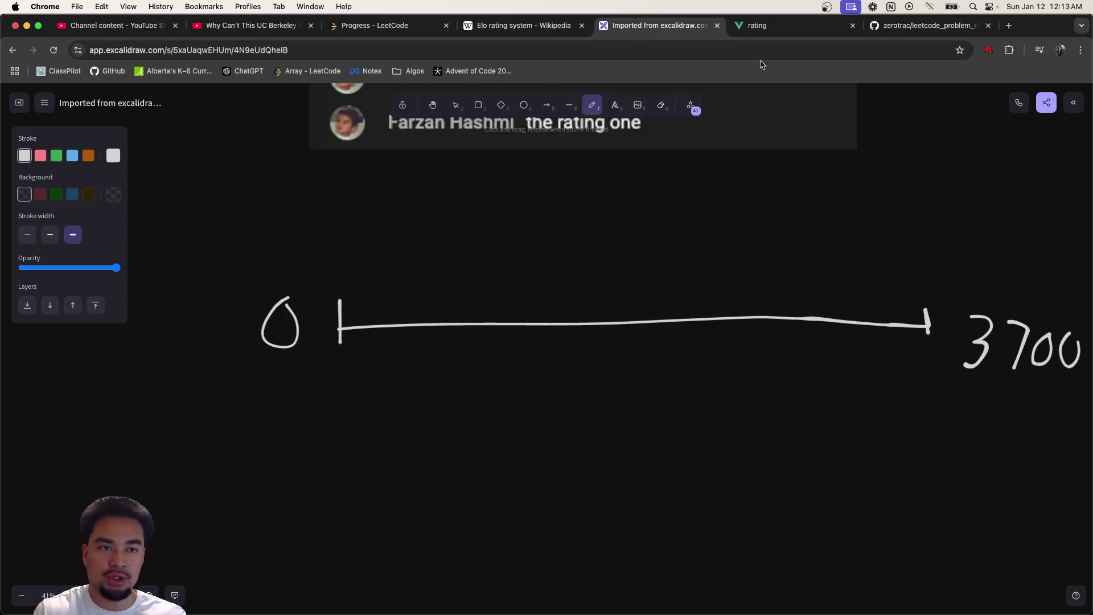
Step: Filter the zerotrac problem list to a 1000–1050 rating interval
{"action": "left_click", "coordinate": [763, 30]}
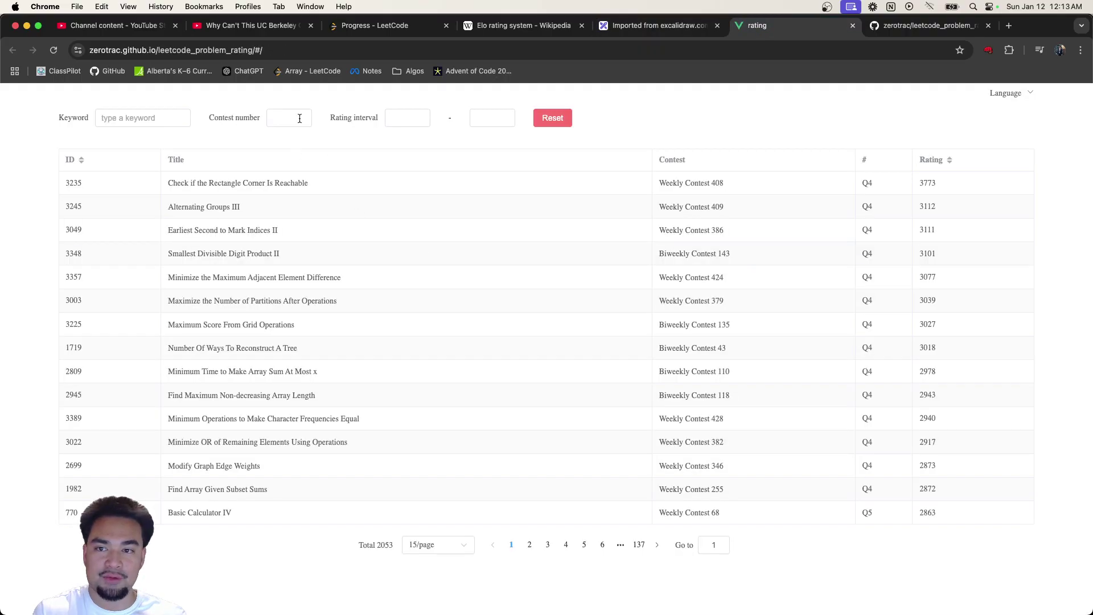
{"action": "left_click", "coordinate": [300, 117]}
{"action": "left_click", "coordinate": [399, 120]}
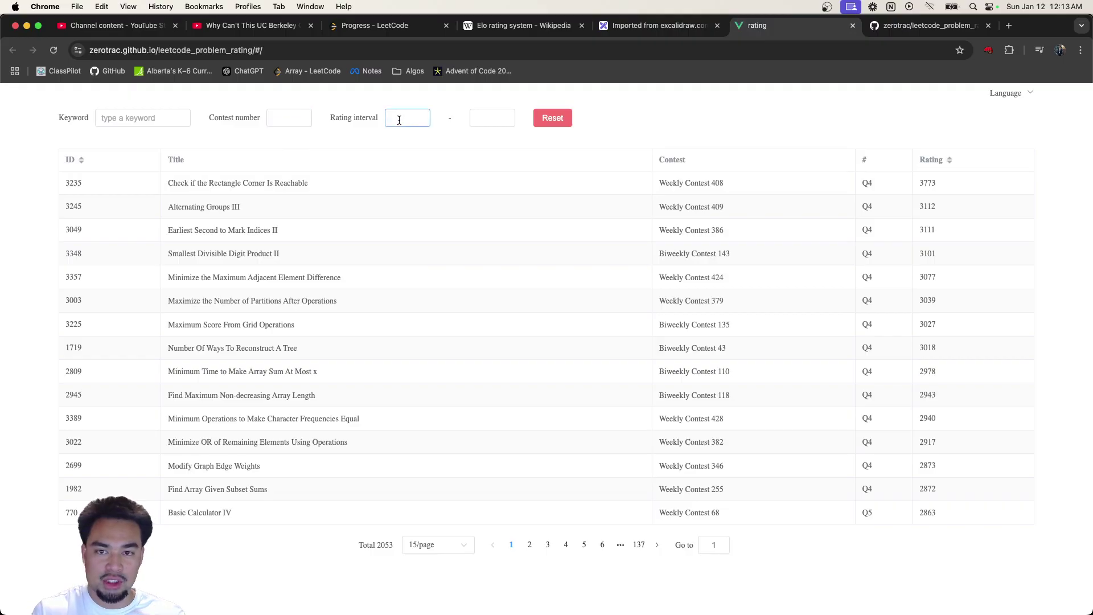
{"action": "type", "text": "1000"}
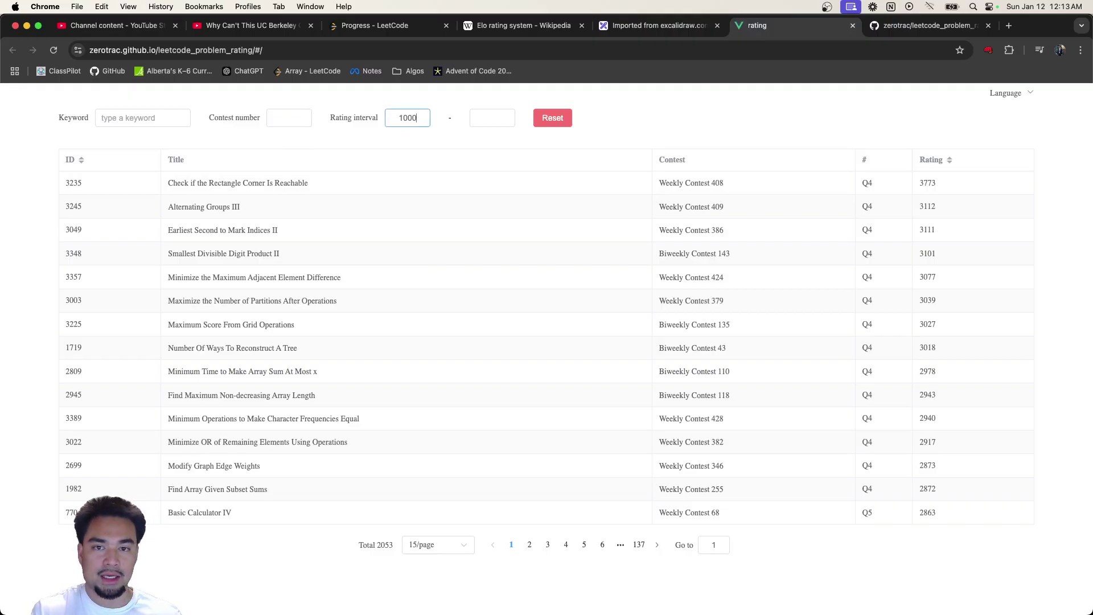
{"action": "left_click", "coordinate": [492, 118]}
{"action": "type", "text": "1020"}
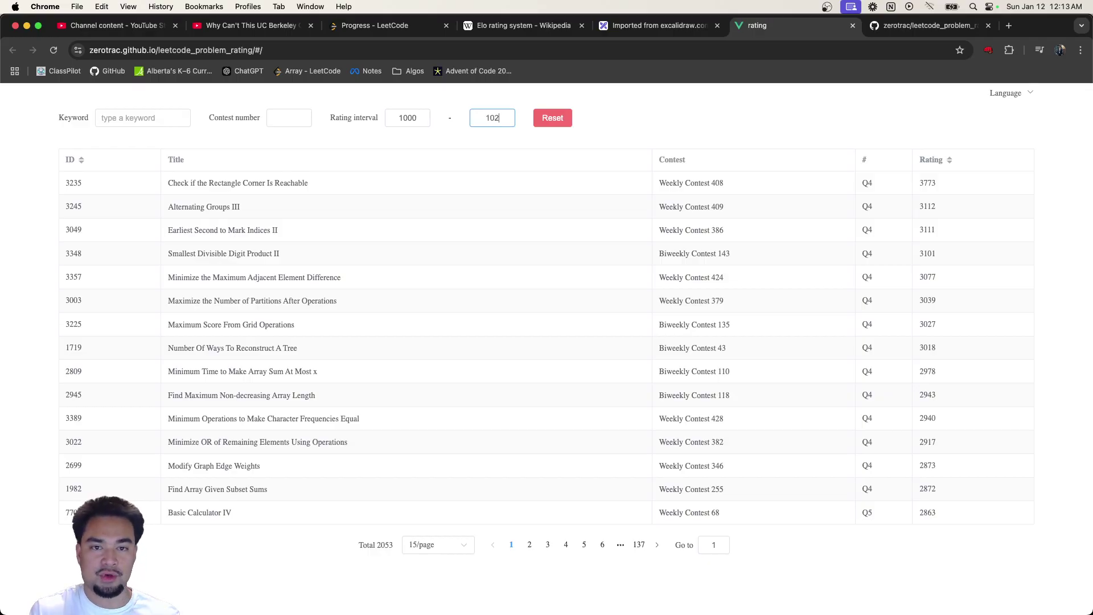
{"action": "key", "text": "BackSpace"}
{"action": "key", "text": "BackSpace"}
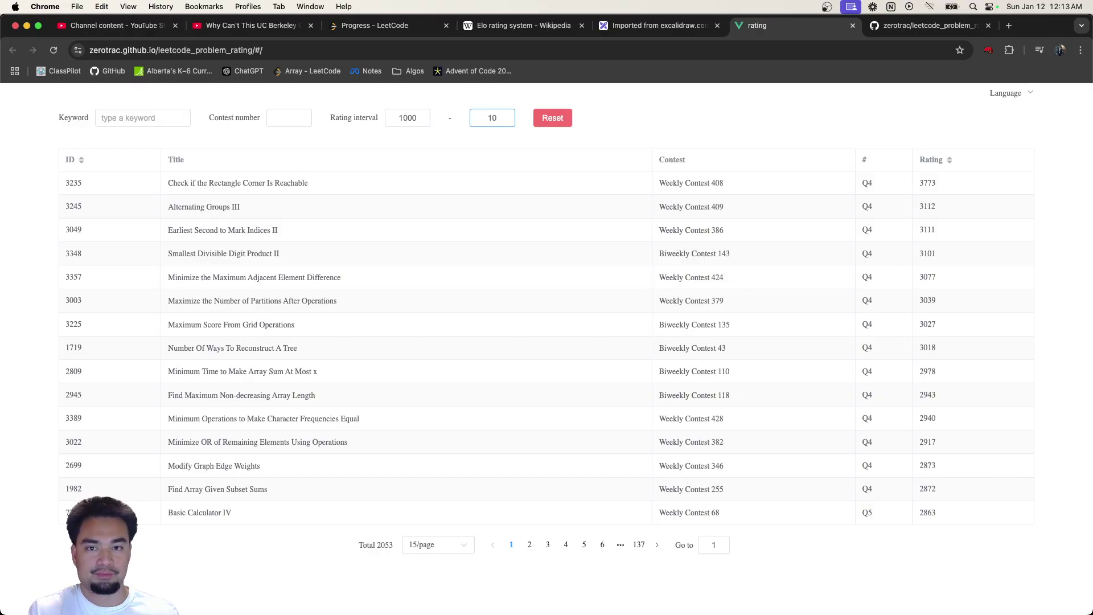
{"action": "type", "text": "50"}
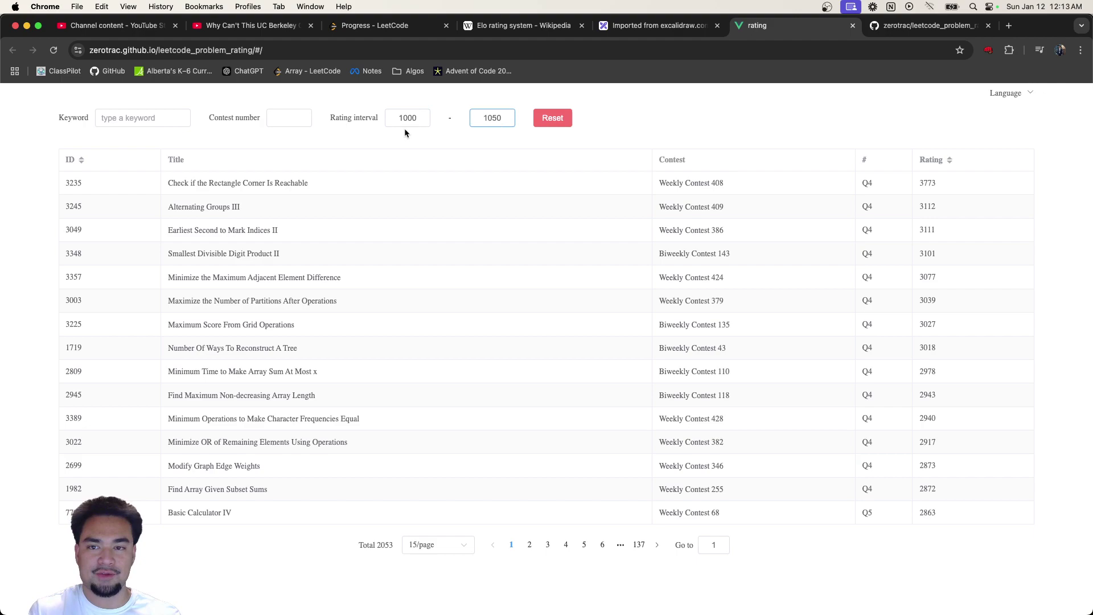
{"action": "key", "text": "Return"}
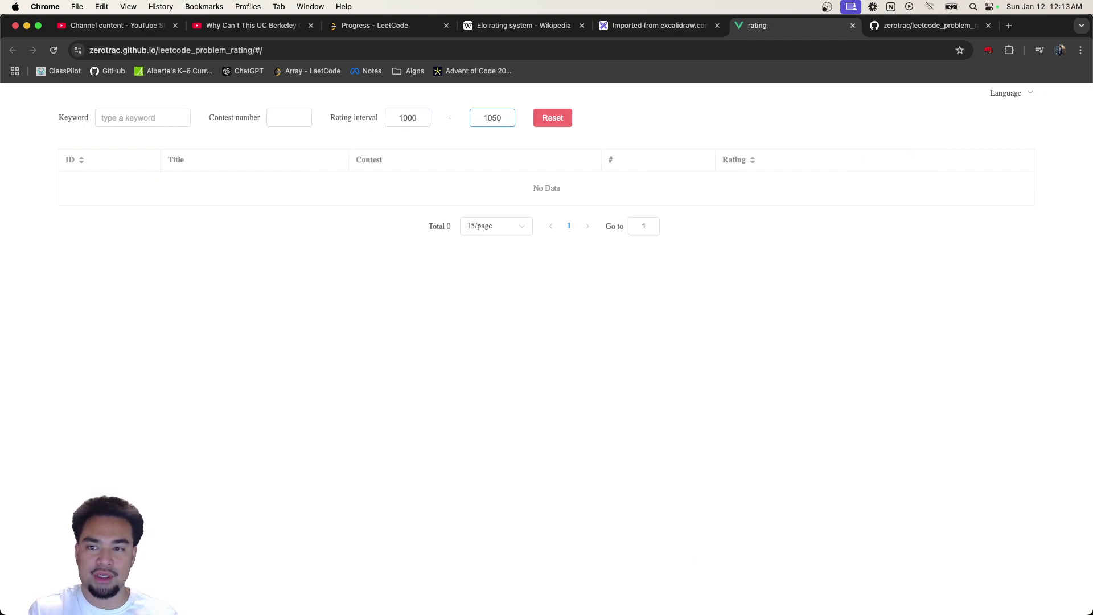
Step: Change the upper rating bound to 1200, listing 122 problems in the 1000–1200 range
{"action": "left_click", "coordinate": [151, 118]}
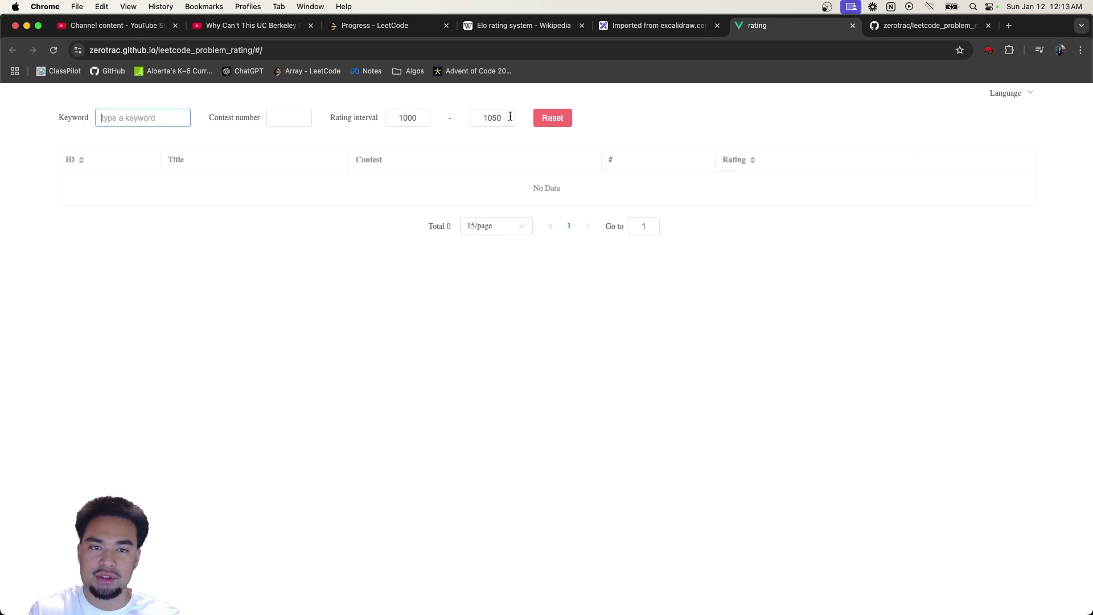
{"action": "left_click", "coordinate": [490, 117]}
{"action": "left_click_drag", "start_coordinate": [502, 118], "coordinate": [493, 119]}
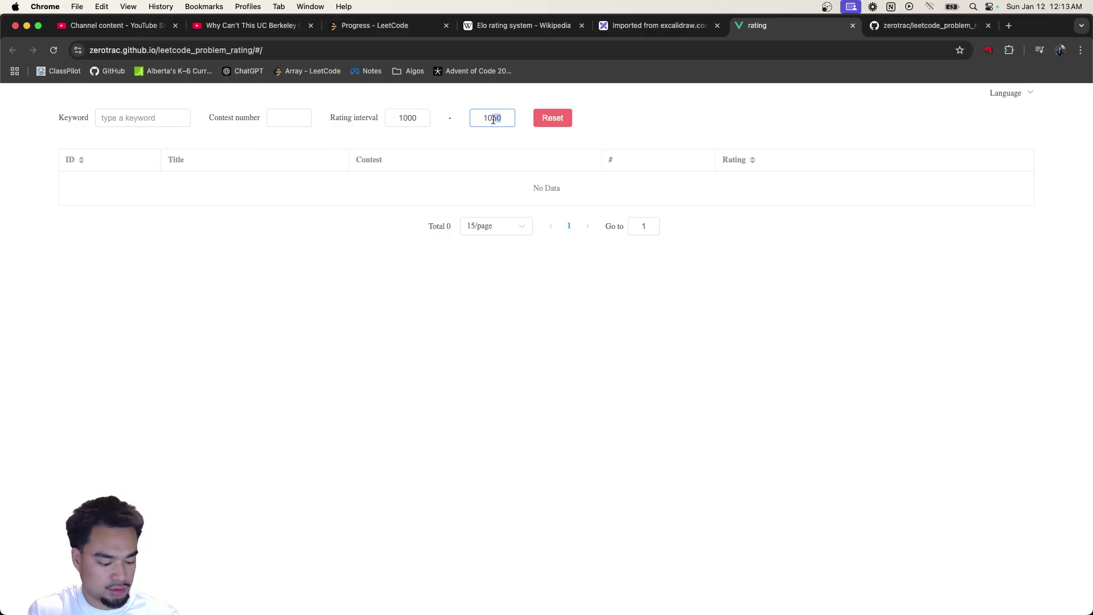
{"action": "key", "text": "BackSpace"}
{"action": "type", "text": "000"}
{"action": "key", "text": "Return"}
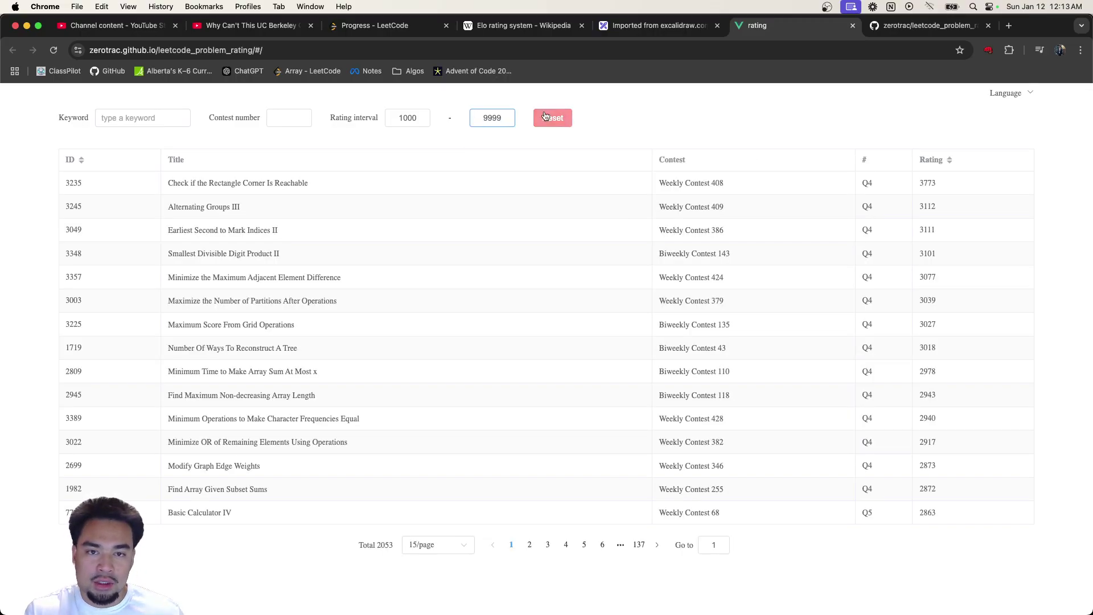
{"action": "double_click", "coordinate": [489, 116]}
{"action": "type", "text": "200"}
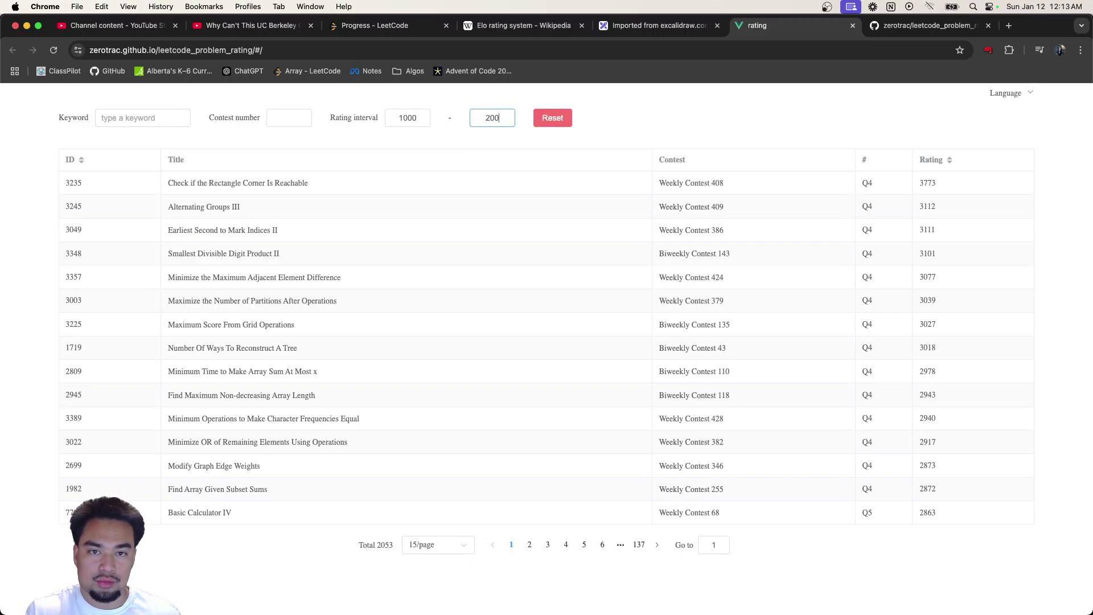
{"action": "key", "text": "super+a"}
{"action": "type", "text": "1200"}
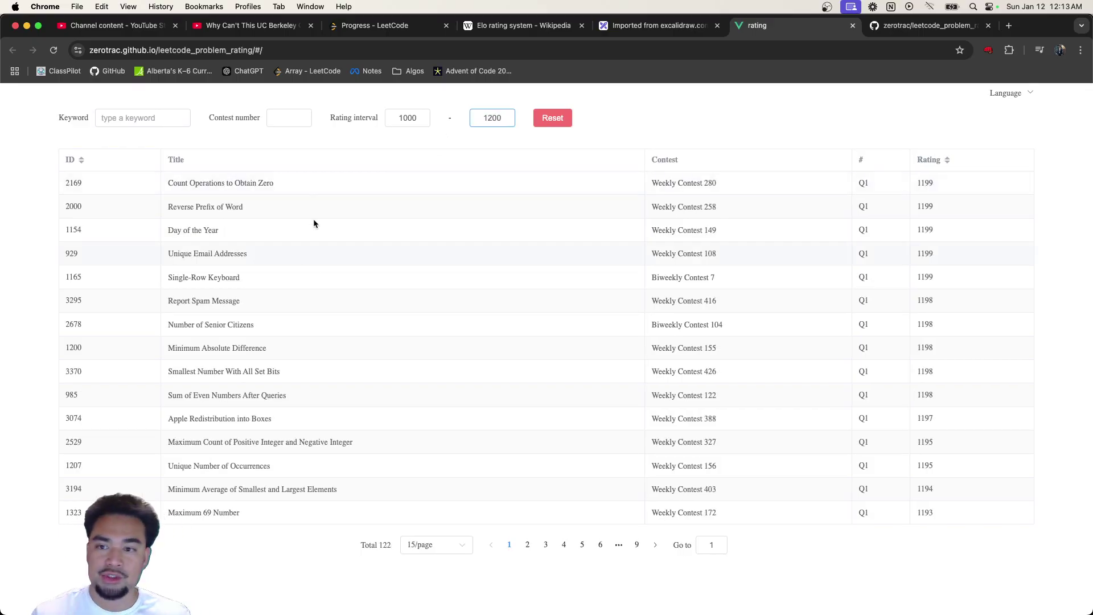
Step: Page through the three result pages and open the top listed problem in a new tab
{"action": "left_click", "coordinate": [528, 545]}
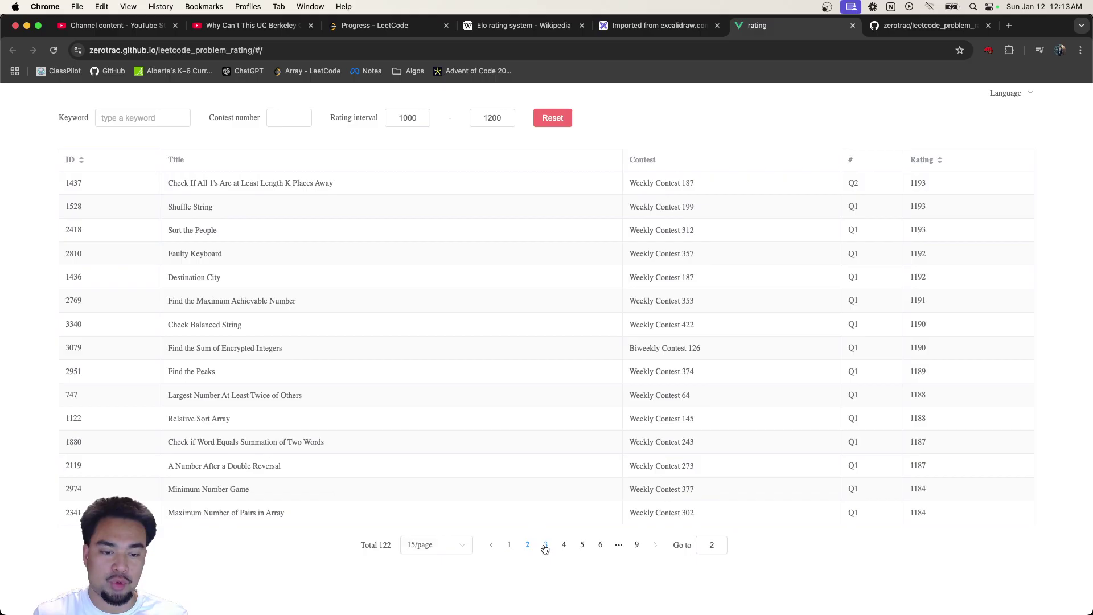
{"action": "left_click", "coordinate": [546, 545]}
{"action": "left_click", "coordinate": [510, 545]}
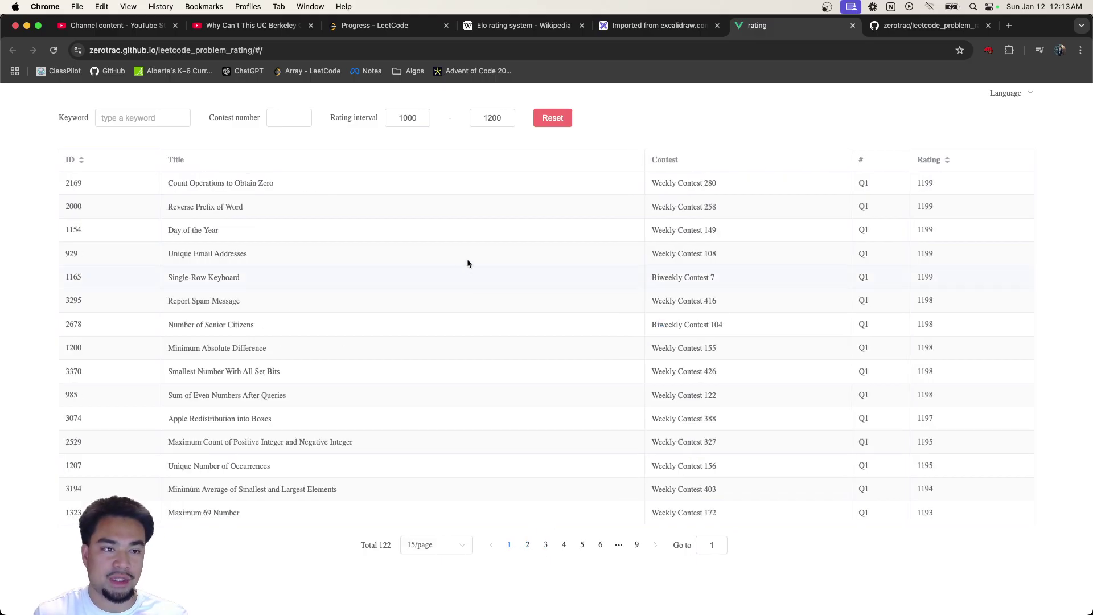
{"action": "left_click", "coordinate": [239, 186], "text": "super"}
Step: Open Reverse Prefix of Word and Day of the Year in tabs, then skim Count Operations to Obtain Zero
{"action": "left_click", "coordinate": [217, 210], "text": "super"}
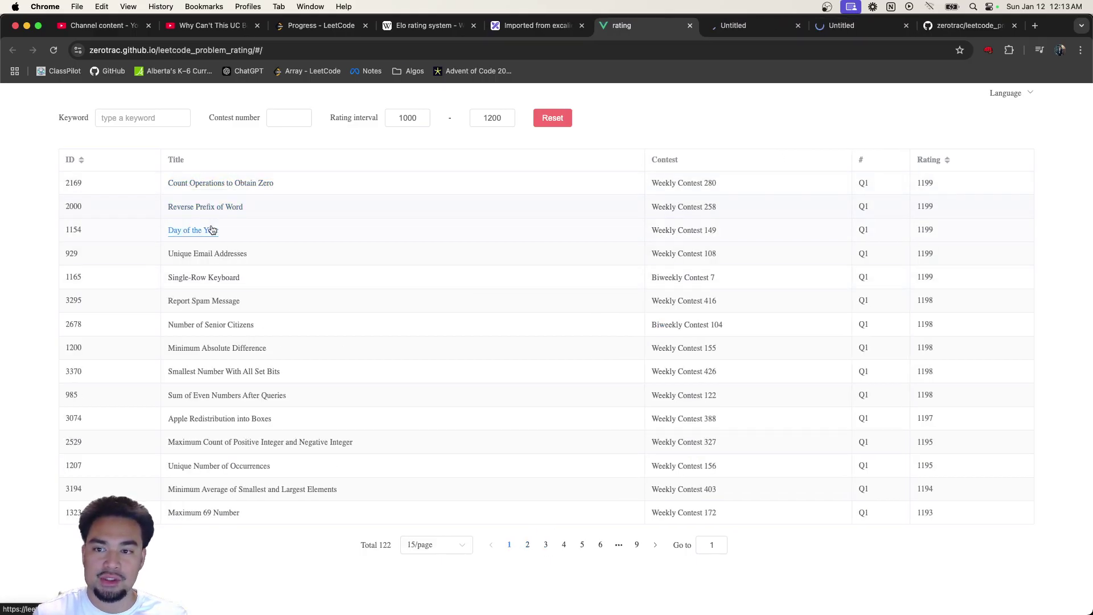
{"action": "left_click", "coordinate": [208, 231], "text": "super"}
{"action": "left_click", "coordinate": [683, 25]}
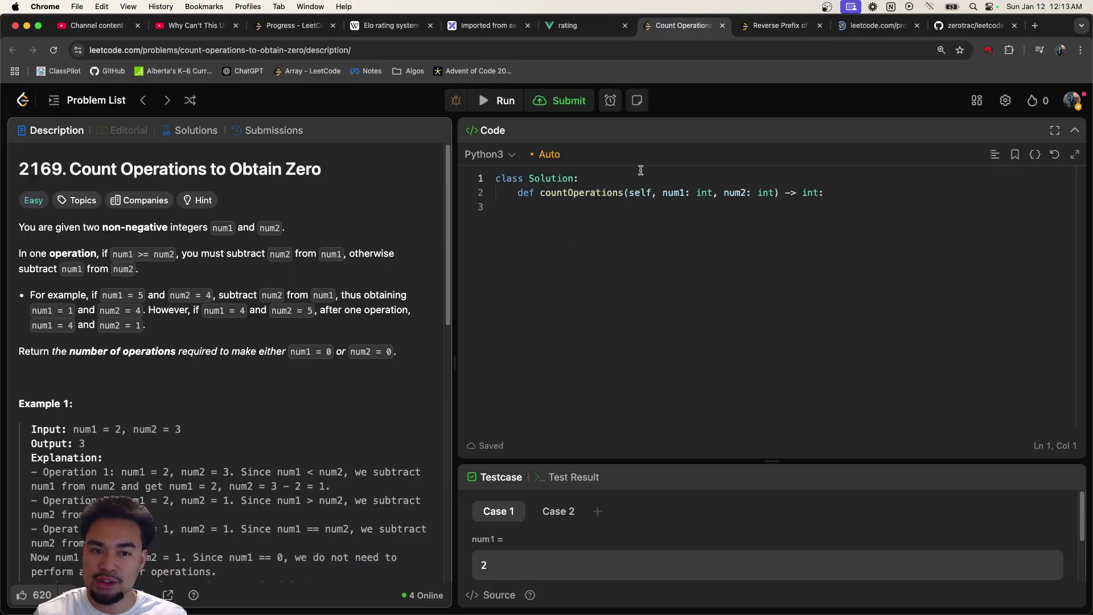
{"action": "scroll", "coordinate": [192, 440], "scroll_direction": "down", "scroll_amount": 3}
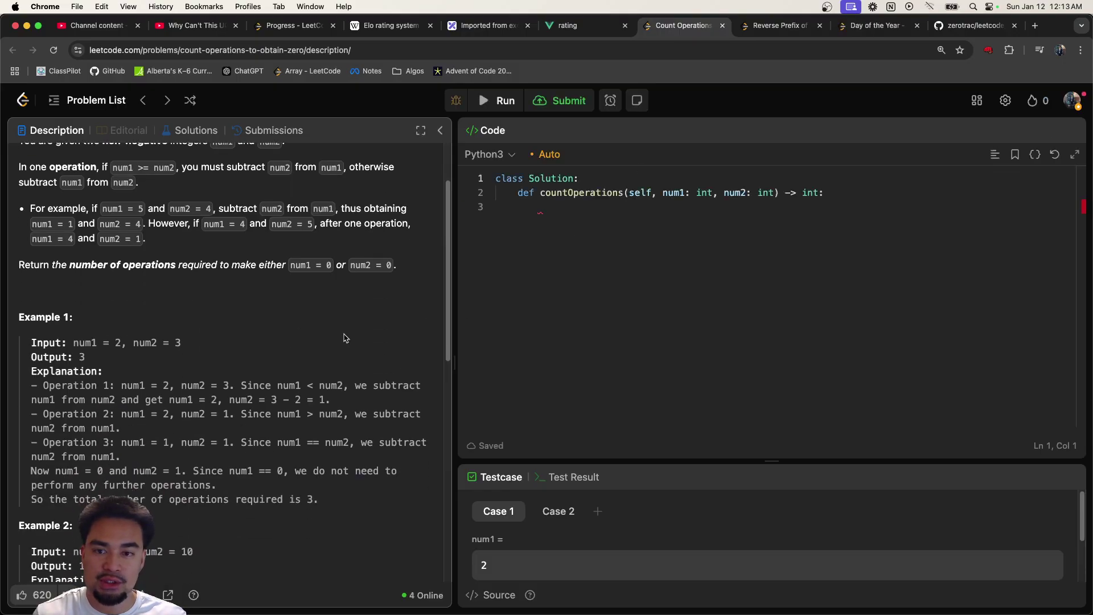
{"action": "scroll", "coordinate": [344, 339], "scroll_direction": "up", "scroll_amount": 3}
{"action": "left_click", "coordinate": [581, 26]}
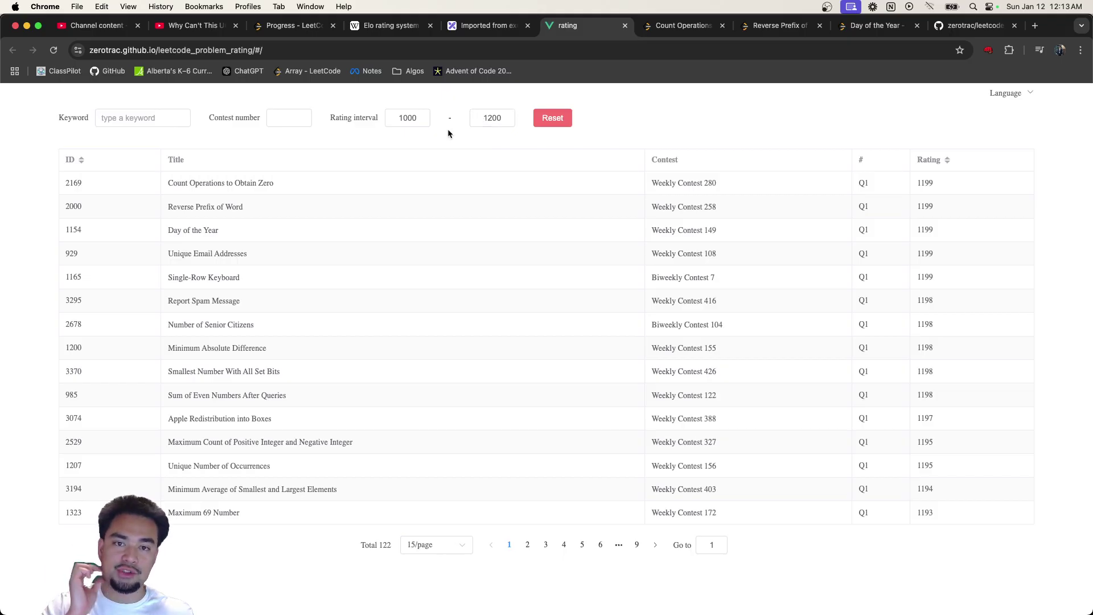
Step: Change the rating interval from 1000–1200 to 1200–1400, showing 487 problems
{"action": "left_click_drag", "start_coordinate": [417, 120], "coordinate": [398, 115]}
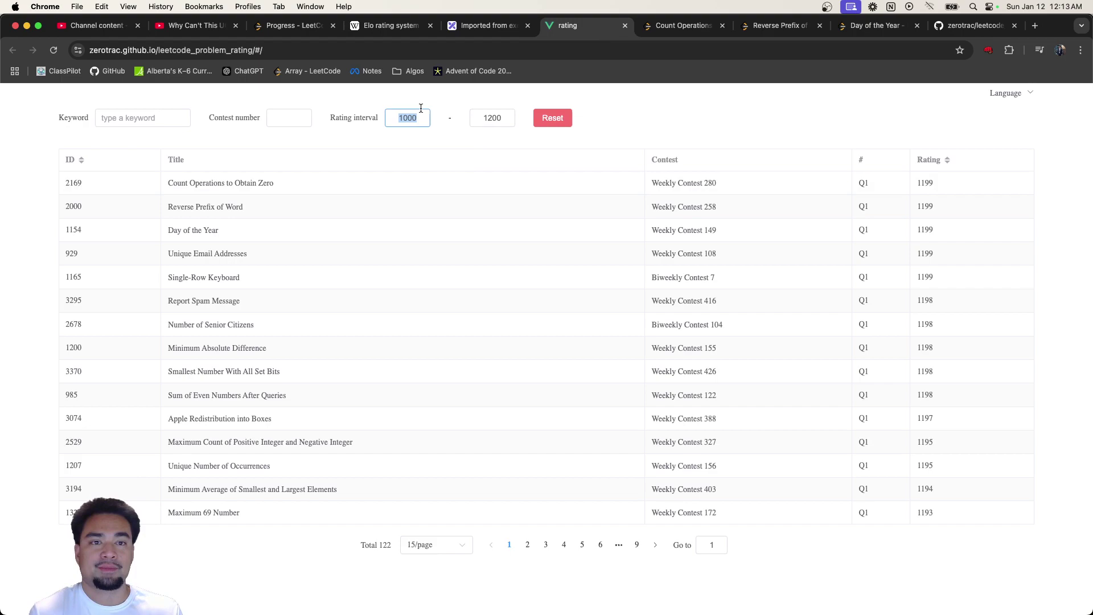
{"action": "type", "text": "1200"}
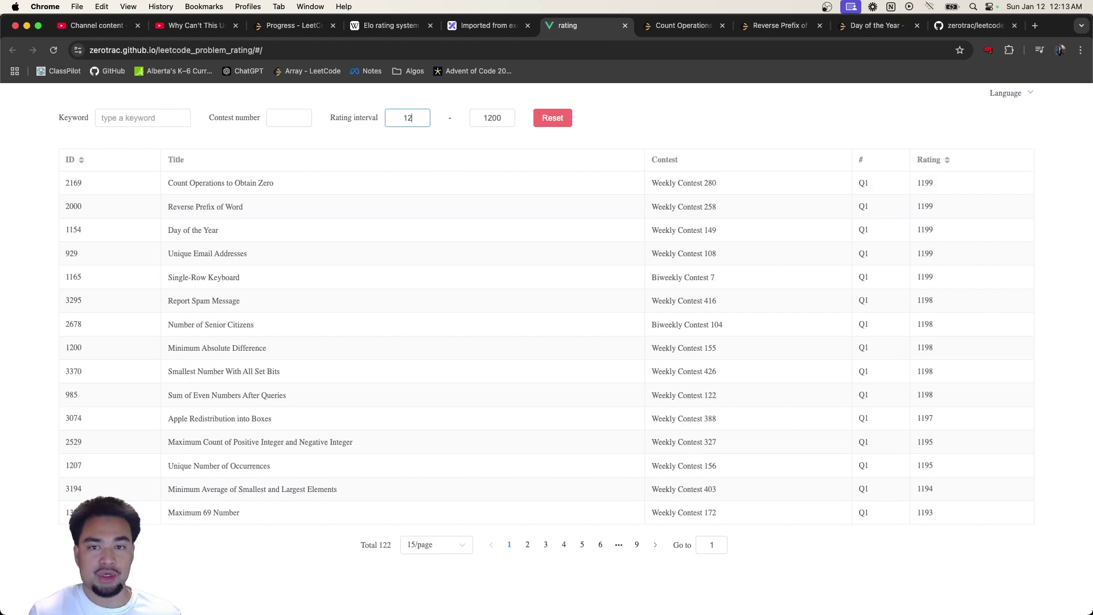
{"action": "left_click", "coordinate": [486, 116]}
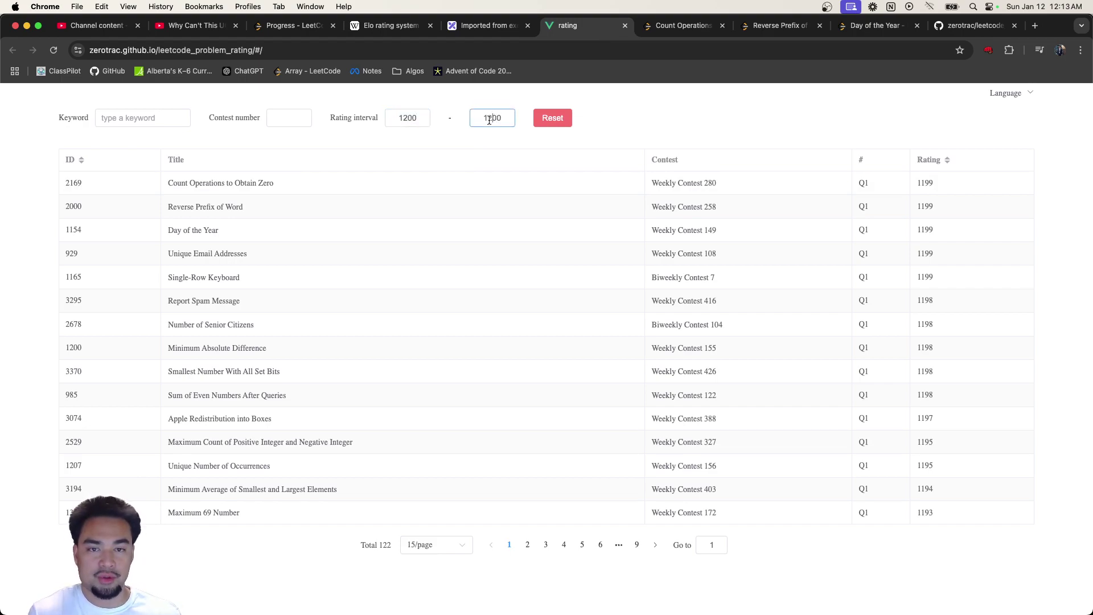
{"action": "key", "text": "BackSpace"}
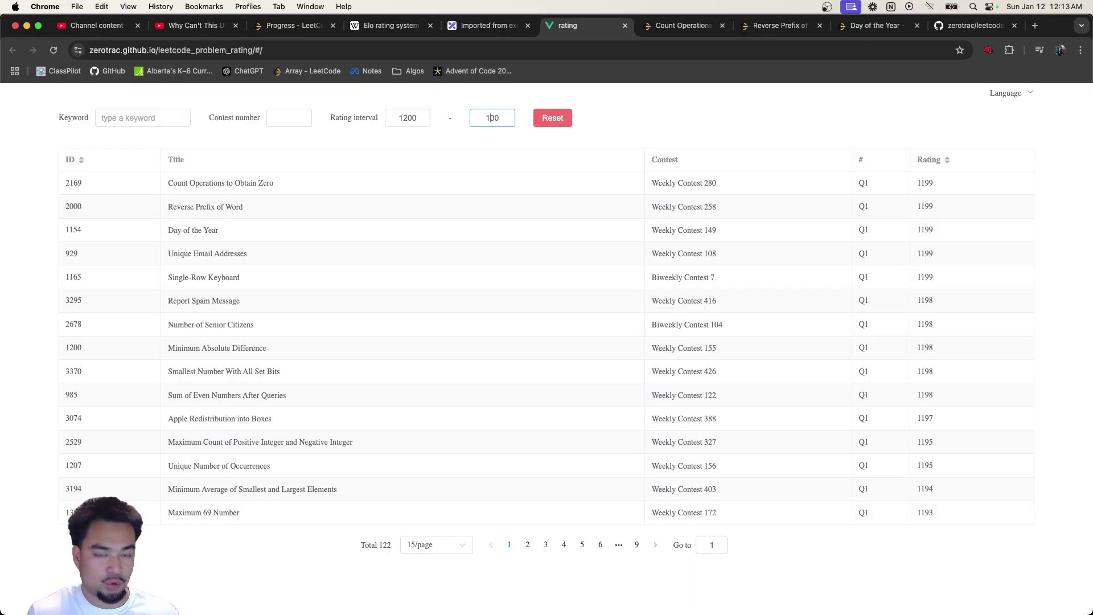
{"action": "type", "text": "4"}
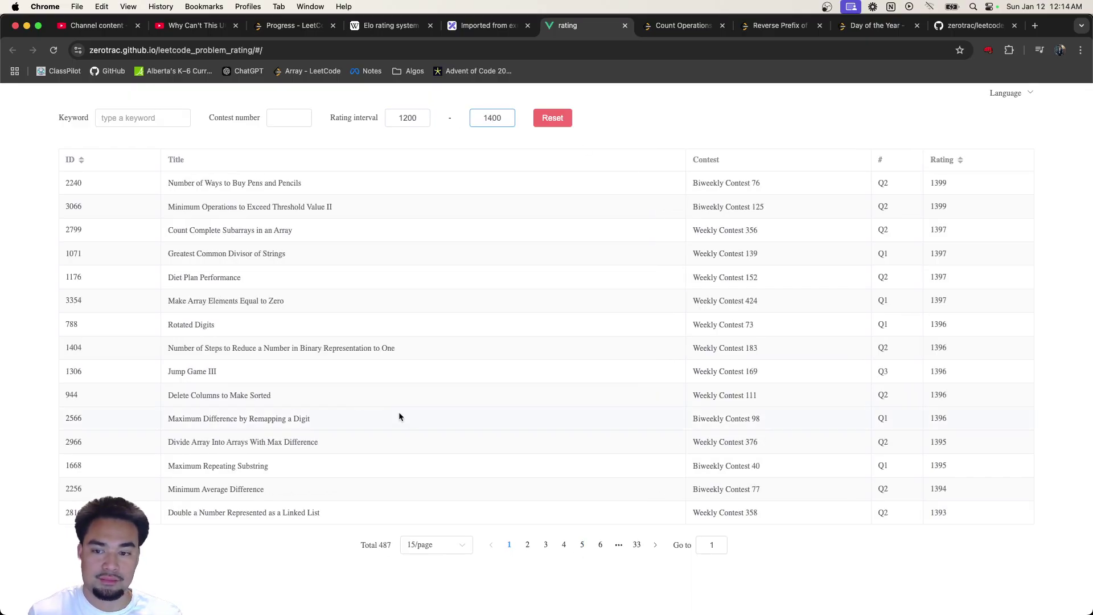
Step: Open problem 1404 and Jump Game III, and close old problem tabs and the zerotrac GitHub page
{"action": "left_click", "coordinate": [314, 353], "text": "super"}
{"action": "left_click", "coordinate": [208, 374], "text": "super"}
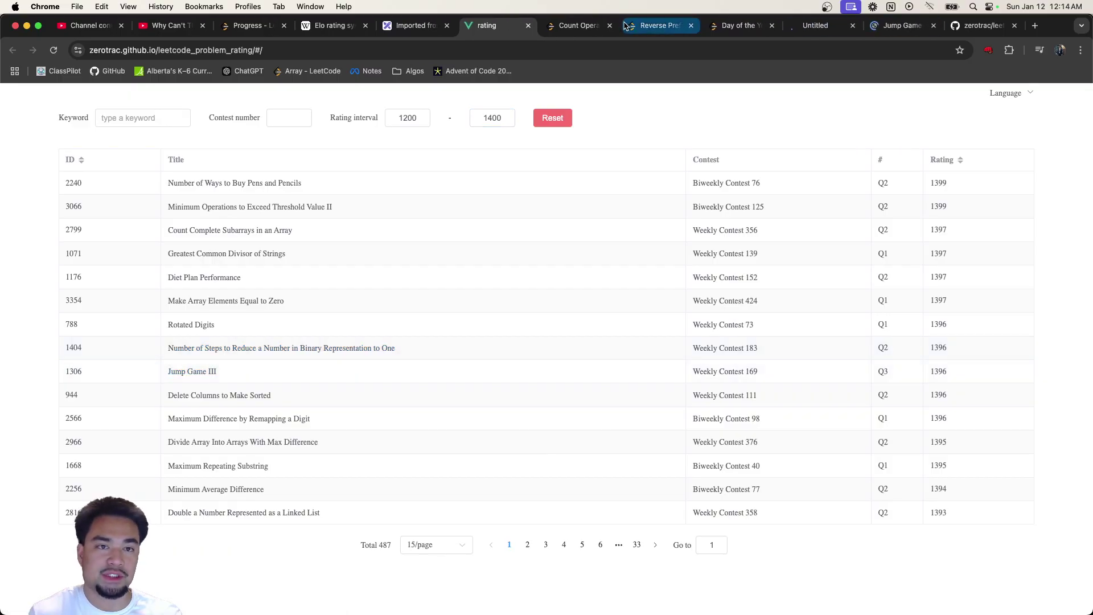
{"action": "left_click", "coordinate": [596, 26]}
{"action": "left_click", "coordinate": [610, 26]}
{"action": "left_click", "coordinate": [610, 26]}
{"action": "left_click", "coordinate": [610, 26]}
{"action": "left_click", "coordinate": [610, 25]}
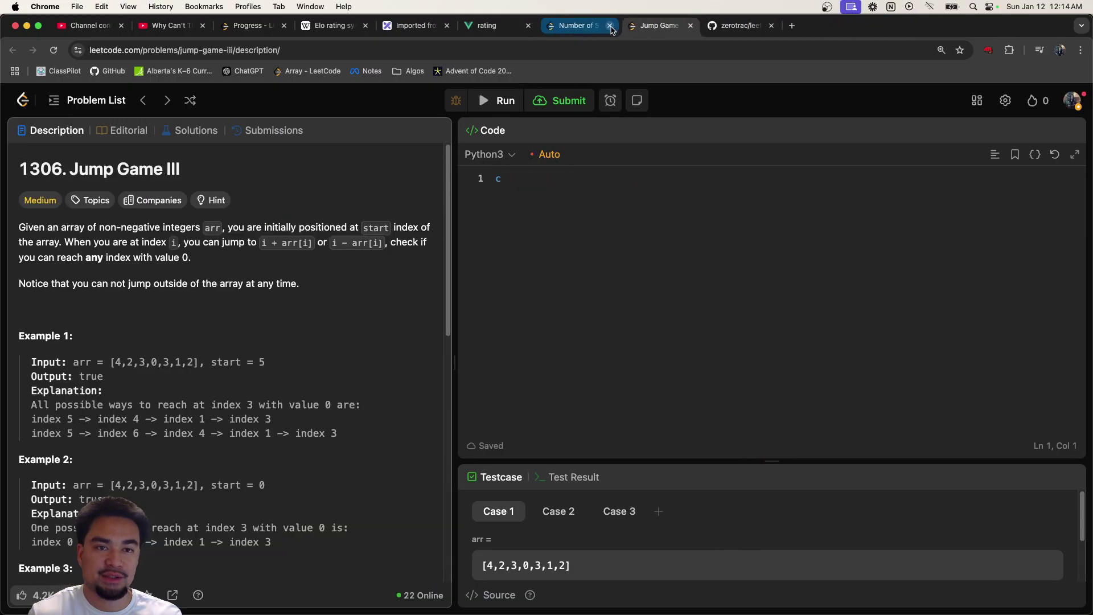
{"action": "left_click", "coordinate": [610, 25]}
{"action": "left_click", "coordinate": [611, 26]}
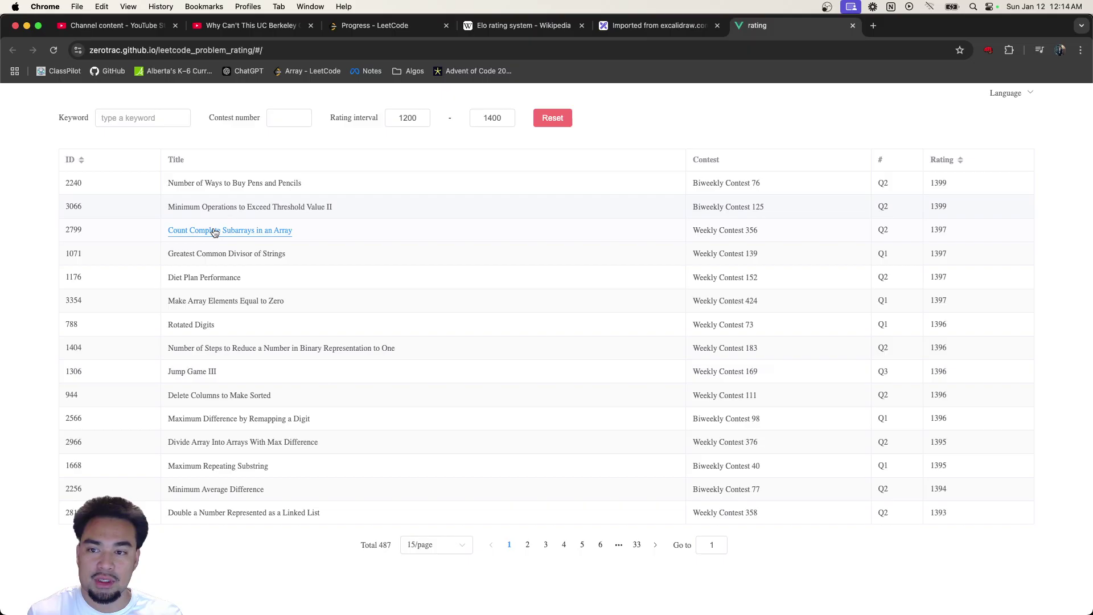
Step: Open Count Complete Subarrays, GCD of Strings, Diet Plan Performance, Make Array Elements Equal to Zero and one more problem
{"action": "left_click", "coordinate": [283, 231], "text": "super"}
{"action": "left_click", "coordinate": [209, 258], "text": "super"}
{"action": "left_click", "coordinate": [240, 301], "text": "super"}
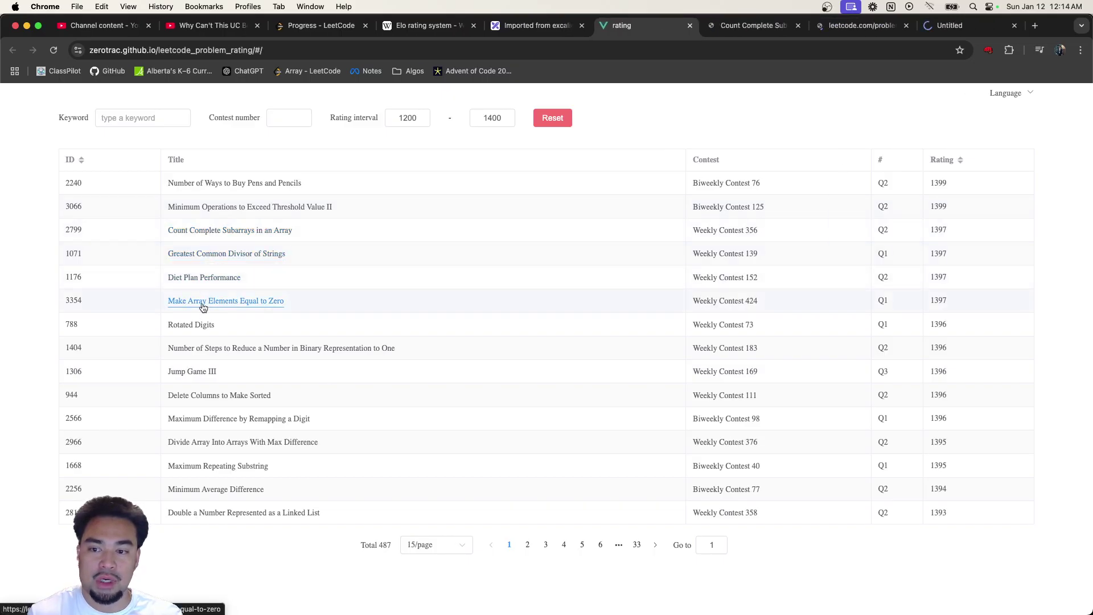
{"action": "left_click", "coordinate": [199, 329], "text": "super"}
{"action": "left_click", "coordinate": [208, 348], "text": "super"}
Step: Flip through the new problem tabs, including Rotated Digits and 1404, ending on Count Complete Subarrays
{"action": "left_click", "coordinate": [578, 25]}
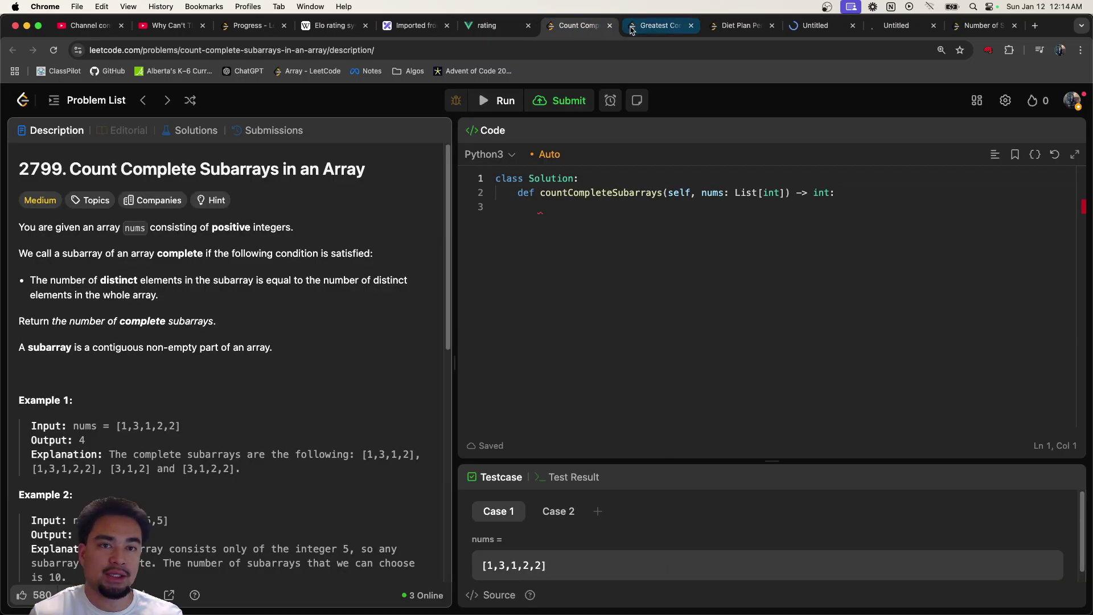
{"action": "left_click", "coordinate": [631, 30]}
{"action": "key", "text": "super+alt+Left"}
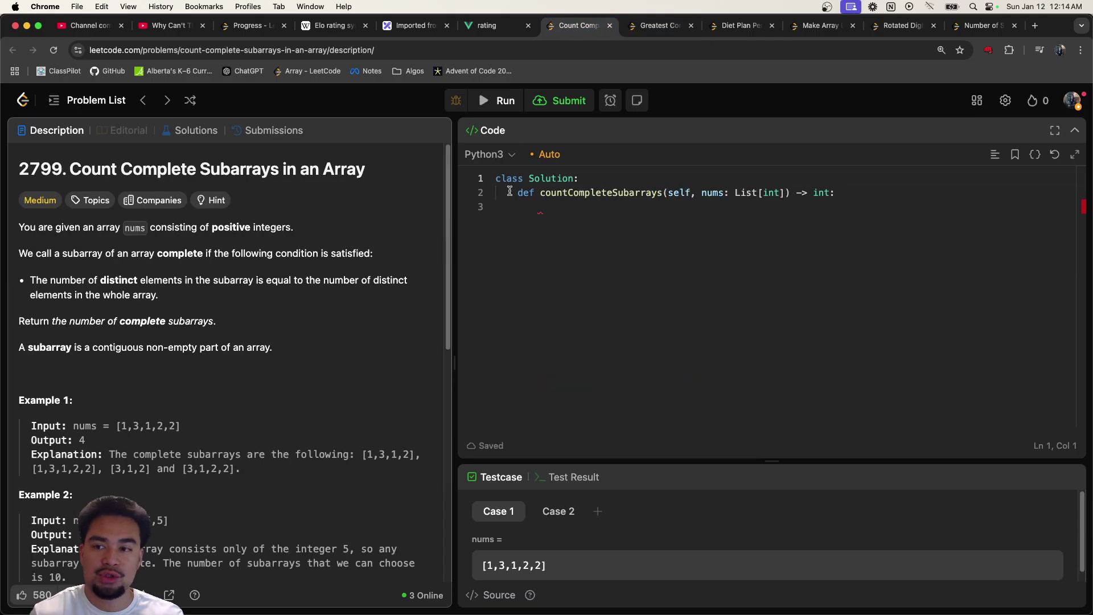
{"action": "left_click", "coordinate": [752, 28]}
{"action": "left_click", "coordinate": [821, 28]}
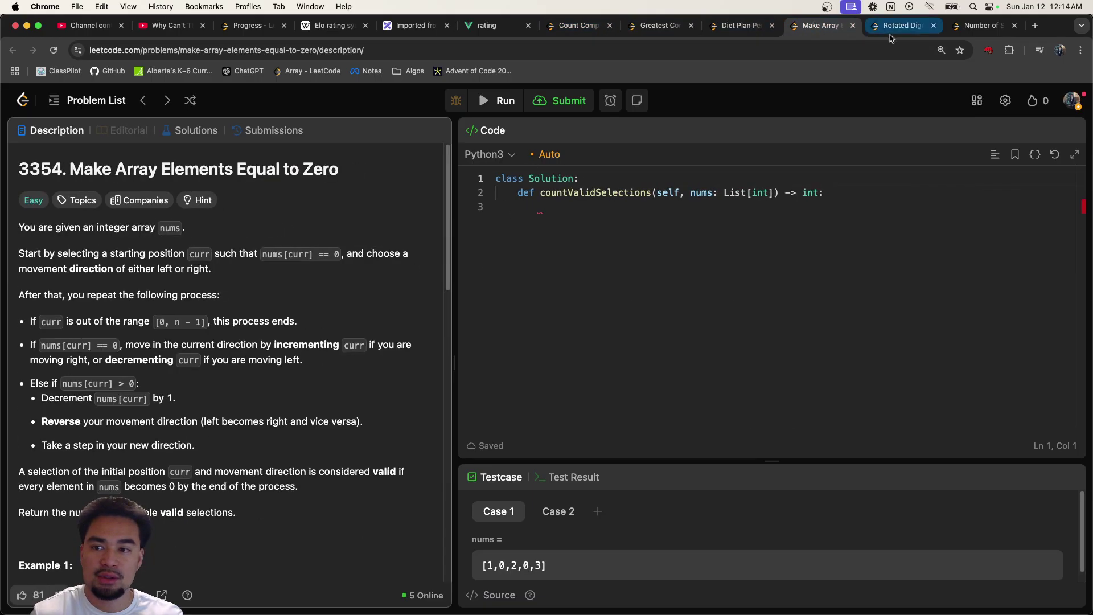
{"action": "left_click", "coordinate": [892, 31]}
{"action": "left_click", "coordinate": [988, 27]}
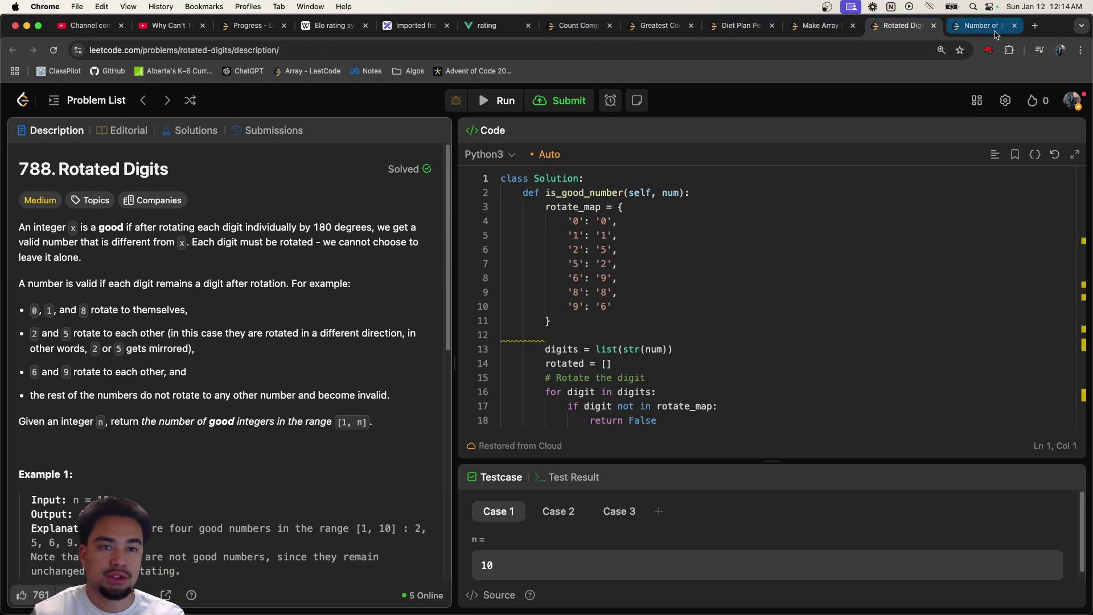
{"action": "left_click", "coordinate": [906, 28]}
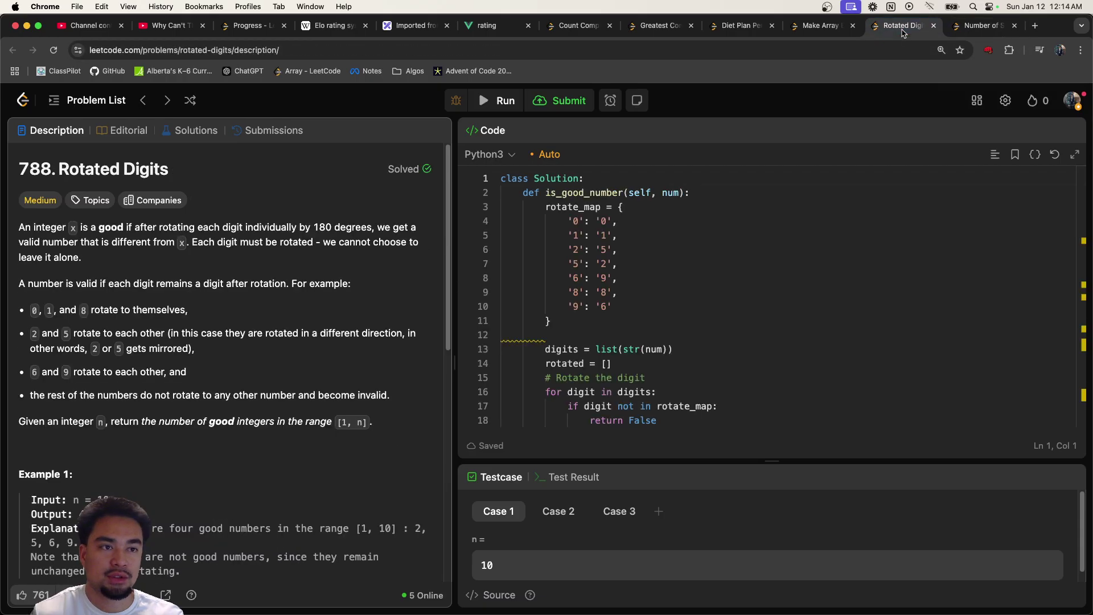
{"action": "left_click", "coordinate": [562, 33]}
Step: Glance at the rating line, view Count Complete Subarrays and GCD of Strings, then return to the 1200–1400 table
{"action": "left_click", "coordinate": [433, 33]}
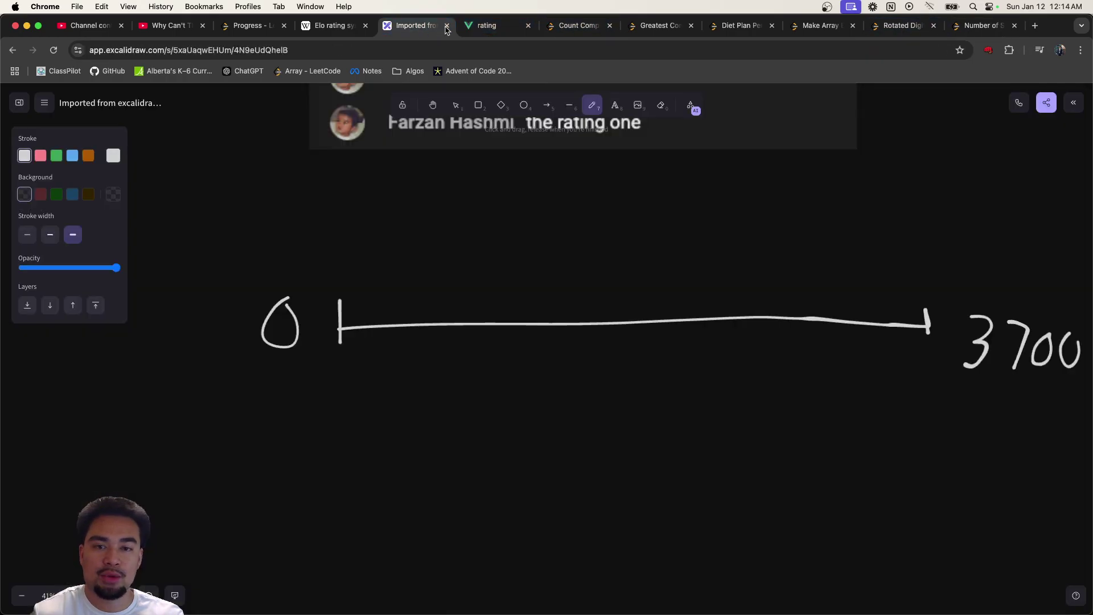
{"action": "left_click", "coordinate": [513, 28]}
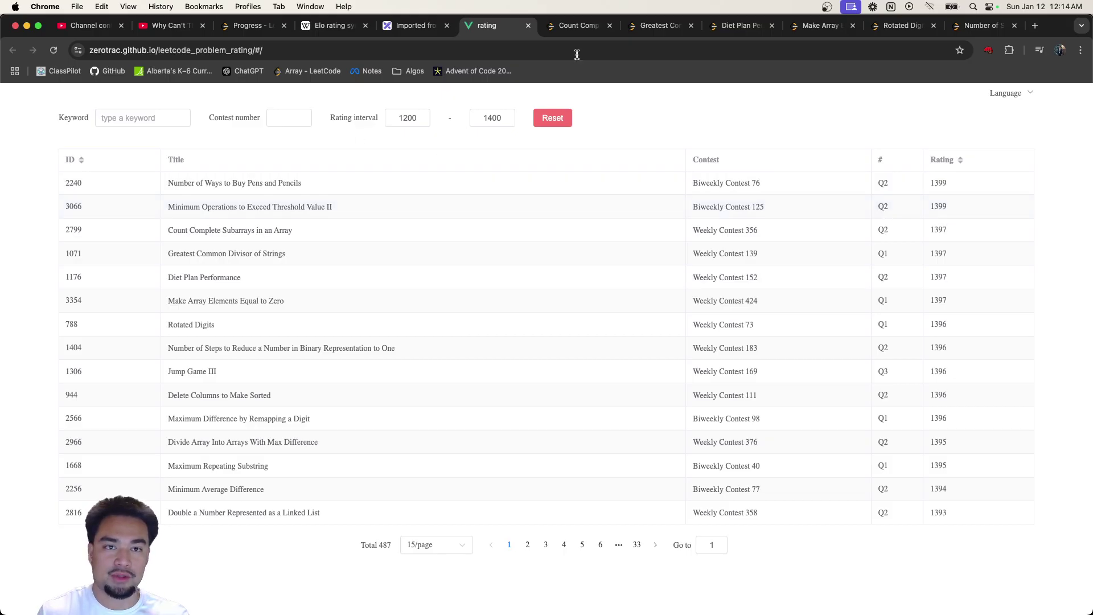
{"action": "left_click", "coordinate": [577, 26]}
{"action": "left_click", "coordinate": [655, 26]}
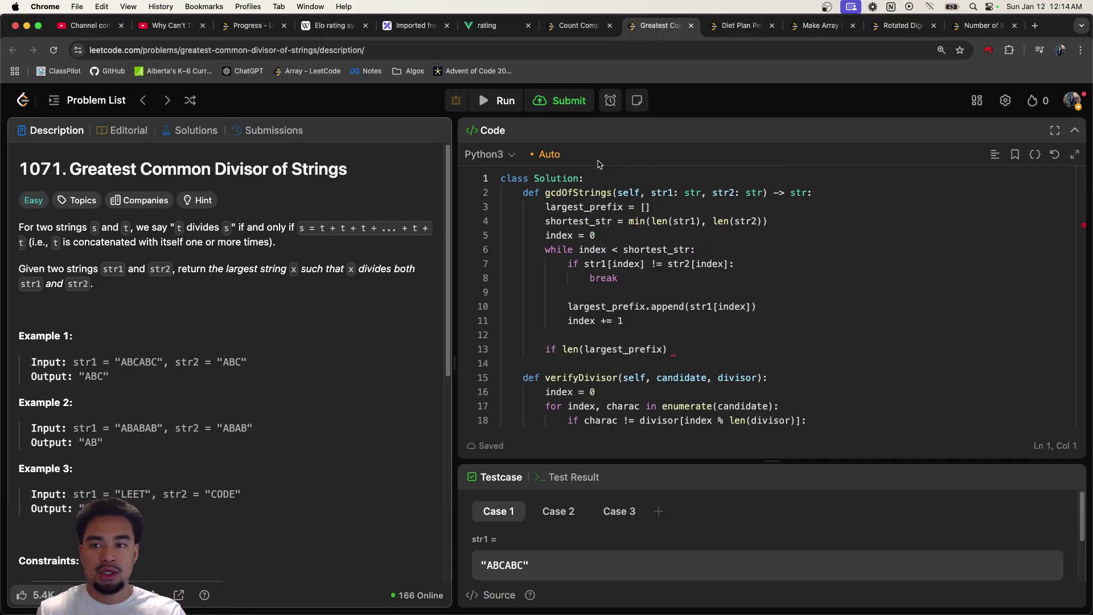
{"action": "left_click", "coordinate": [479, 25]}
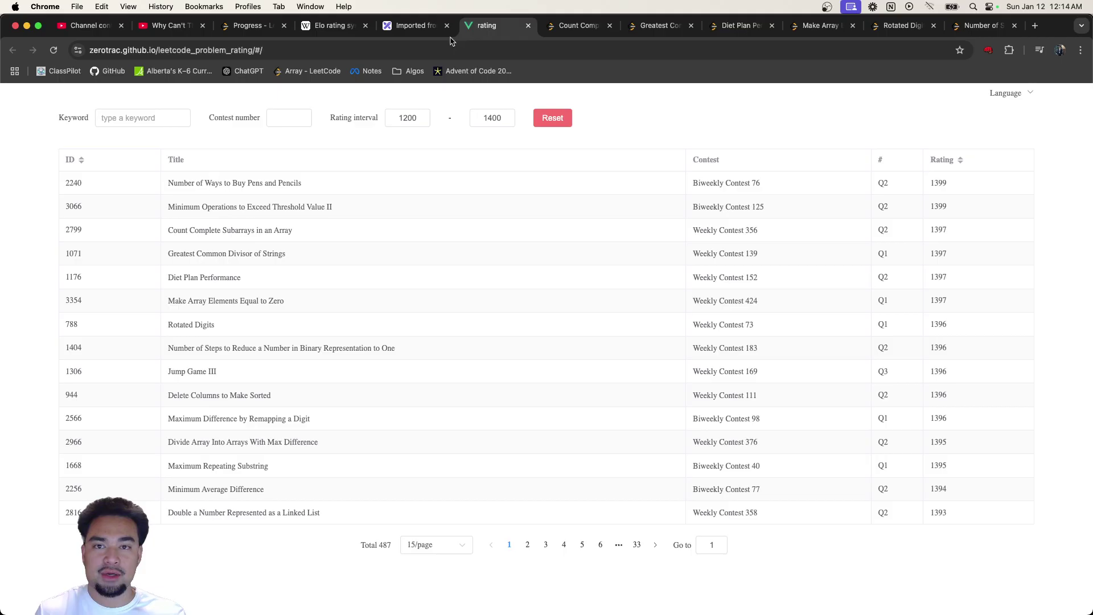
Step: Scroll the Excalidraw board to reread the advice on practising problems 100–200 points above your rating
{"action": "left_click", "coordinate": [424, 26]}
{"action": "scroll", "coordinate": [596, 211], "scroll_direction": "up", "scroll_amount": 10}
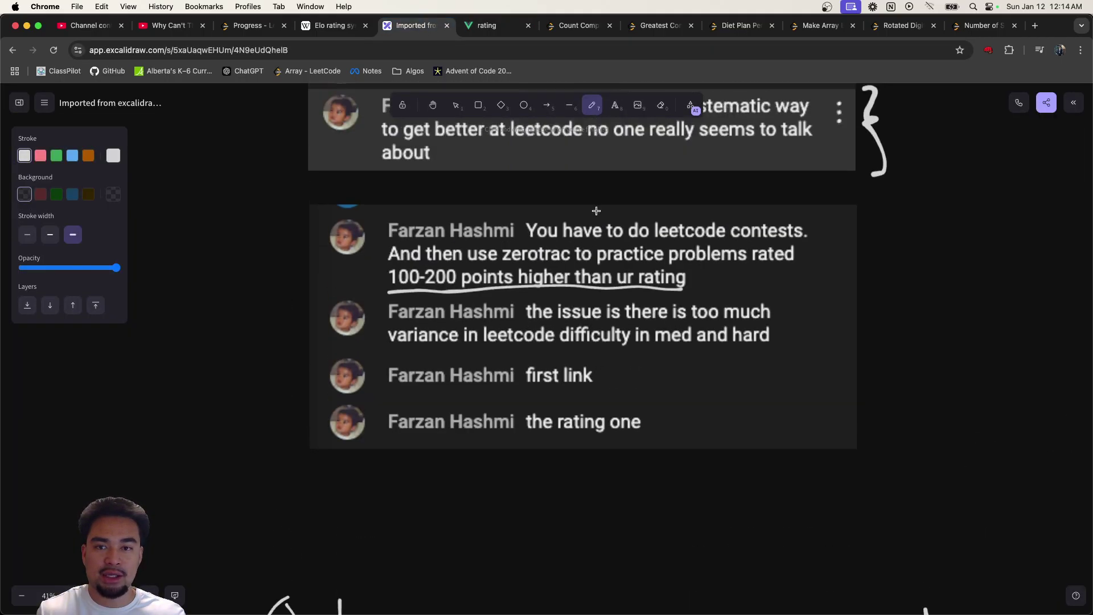
{"action": "scroll", "coordinate": [596, 211], "scroll_direction": "up", "scroll_amount": 5}
{"action": "scroll", "coordinate": [725, 252], "scroll_direction": "down", "scroll_amount": 1}
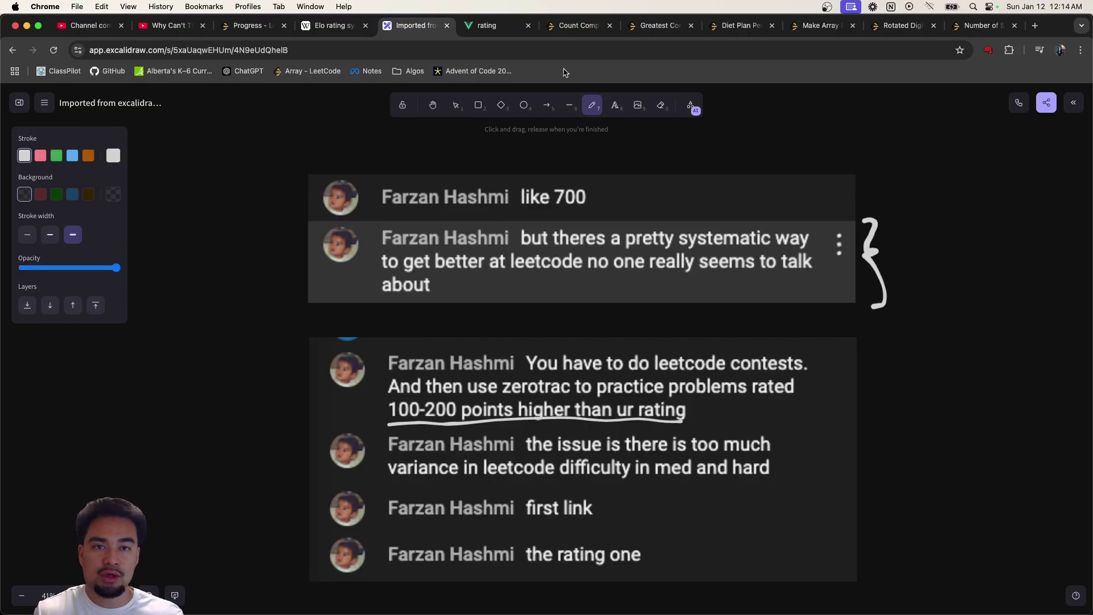
Step: Pass through the two problem tabs back to the zerotrac table and select the 1200 minimum rating
{"action": "left_click", "coordinate": [569, 26]}
{"action": "left_click", "coordinate": [661, 26]}
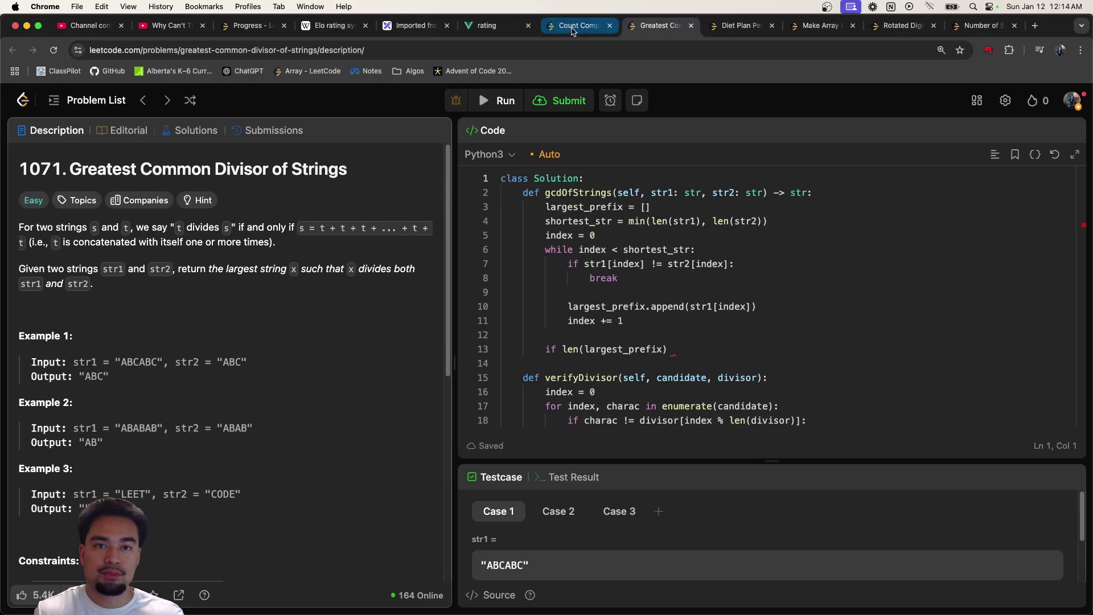
{"action": "left_click", "coordinate": [489, 25]}
{"action": "left_click_drag", "start_coordinate": [417, 121], "coordinate": [392, 121]}
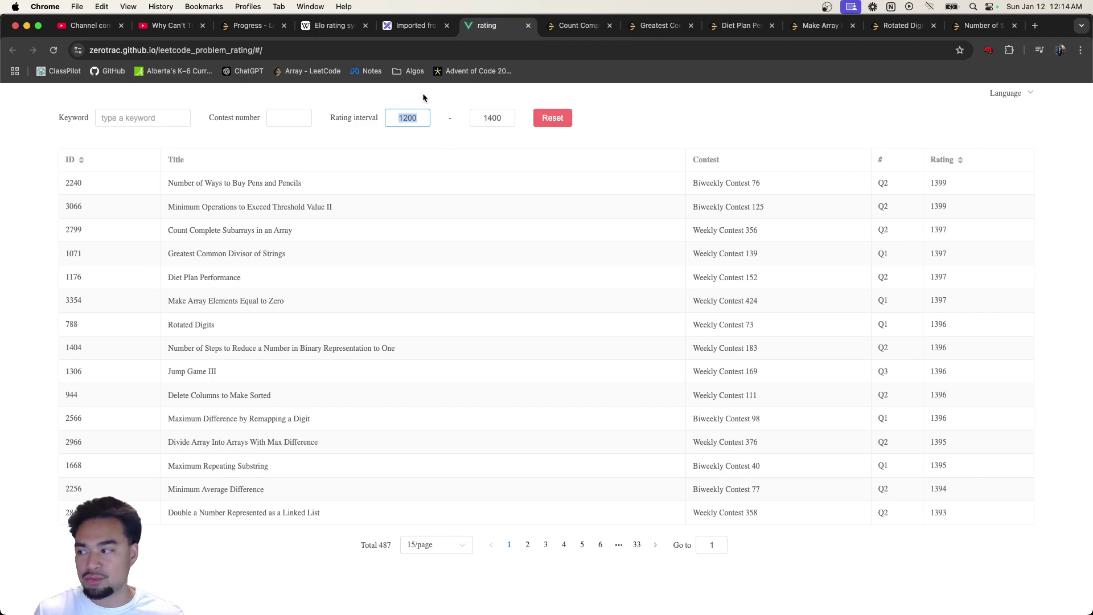
Step: Change the minimum rating to 1100 and begin editing the 1400 maximum rating
{"action": "left_click", "coordinate": [401, 26]}
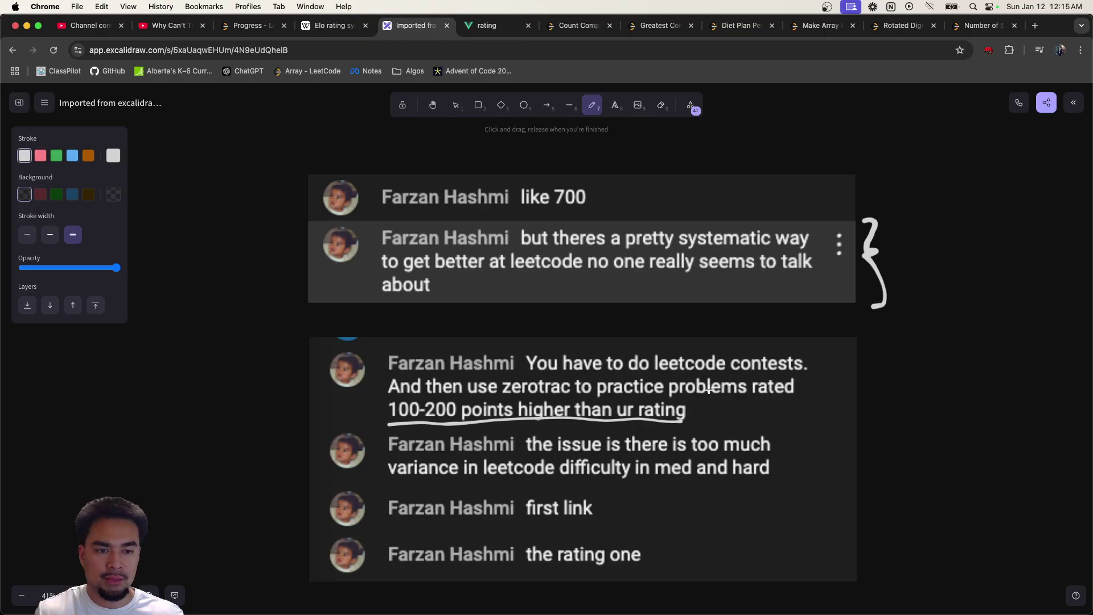
{"action": "left_click", "coordinate": [490, 26]}
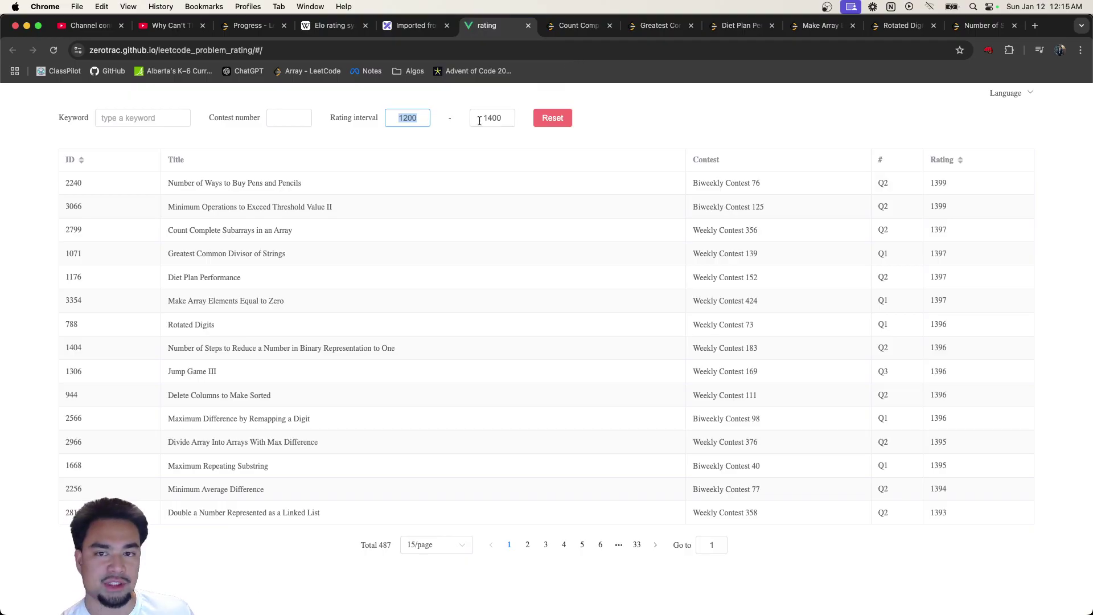
{"action": "left_click_drag", "start_coordinate": [419, 118], "coordinate": [403, 118]}
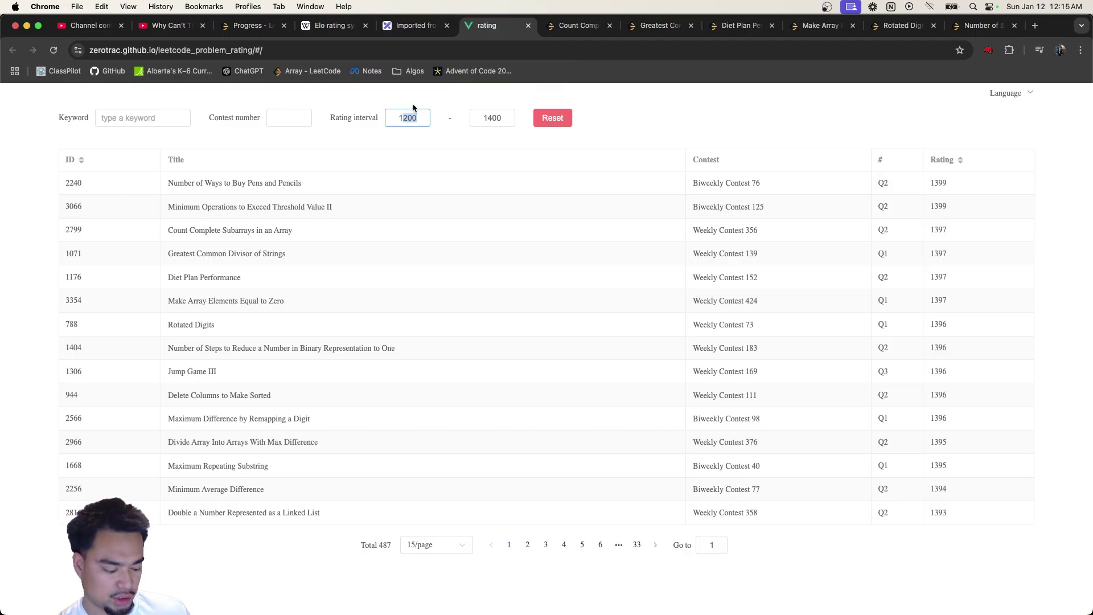
{"action": "type", "text": "0"}
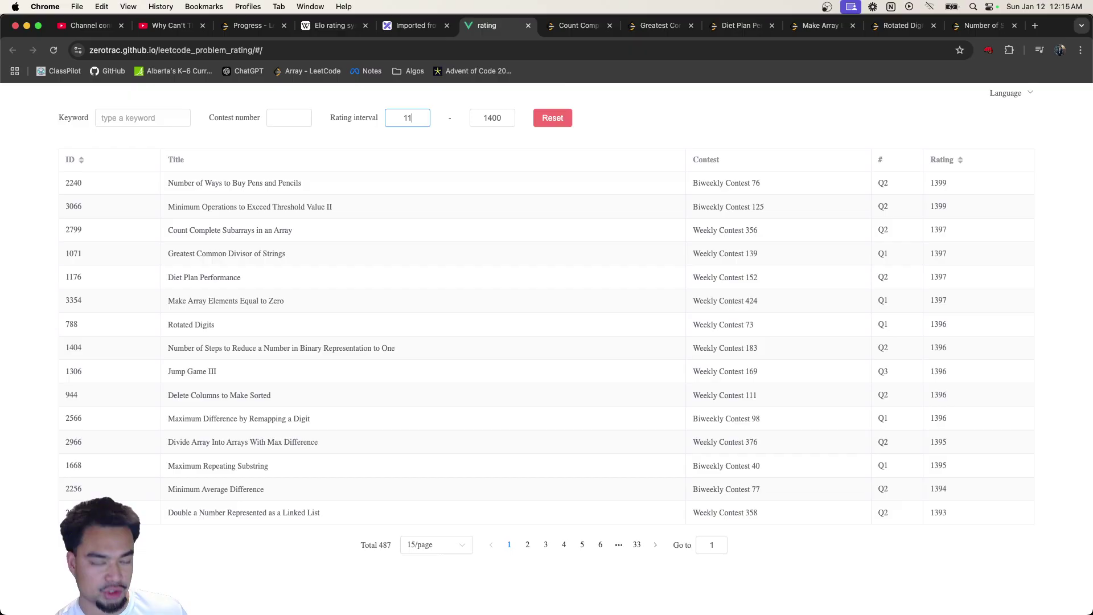
{"action": "type", "text": "00"}
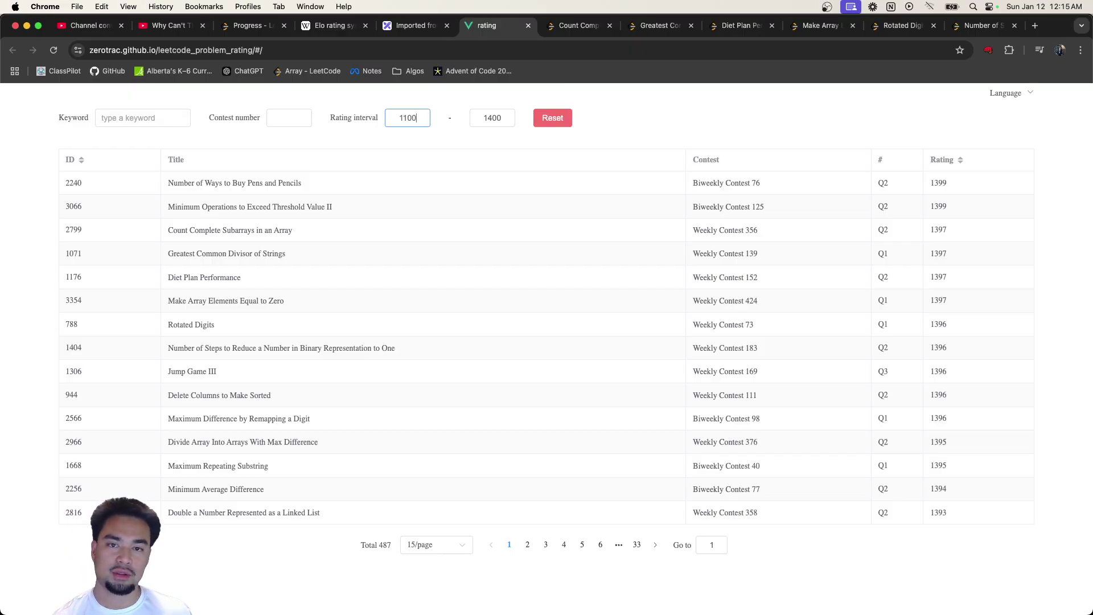
{"action": "left_click", "coordinate": [488, 118]}
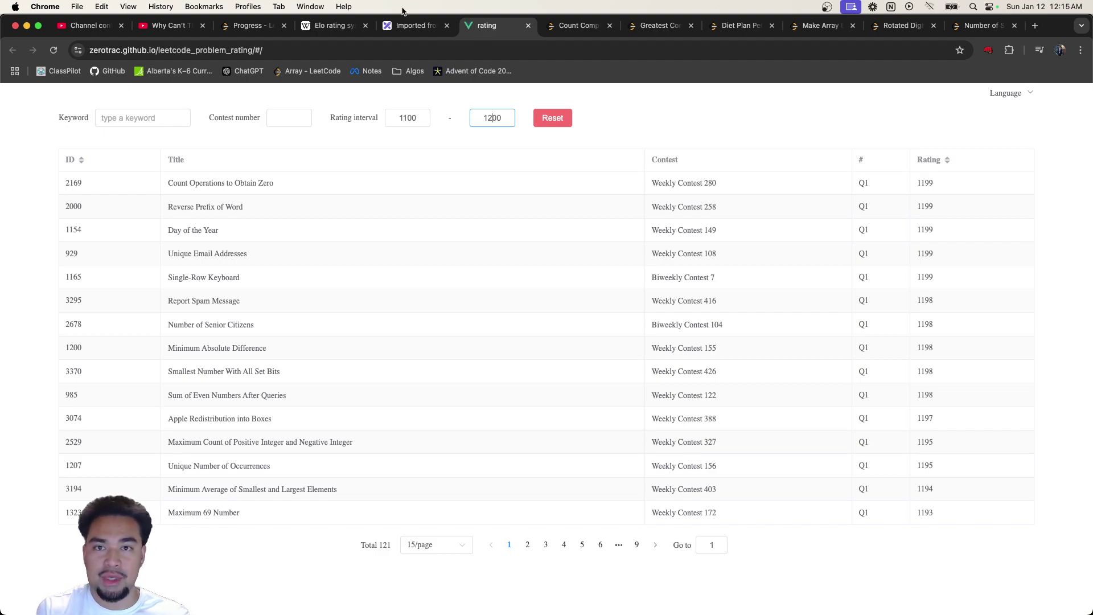
Step: Draw a dot and a long freehand arrow downward to the left of the chat screenshots
{"action": "left_click", "coordinate": [411, 25]}
{"action": "left_click", "coordinate": [281, 246]}
{"action": "mouse_move", "coordinate": [263, 196]}
{"action": "left_mouse_down"}
{"action": "mouse_move", "coordinate": [267, 507]}
{"action": "mouse_move", "coordinate": [255, 548]}
{"action": "mouse_move", "coordinate": [286, 550]}
{"action": "mouse_move", "coordinate": [262, 556]}
{"action": "left_mouse_up"}
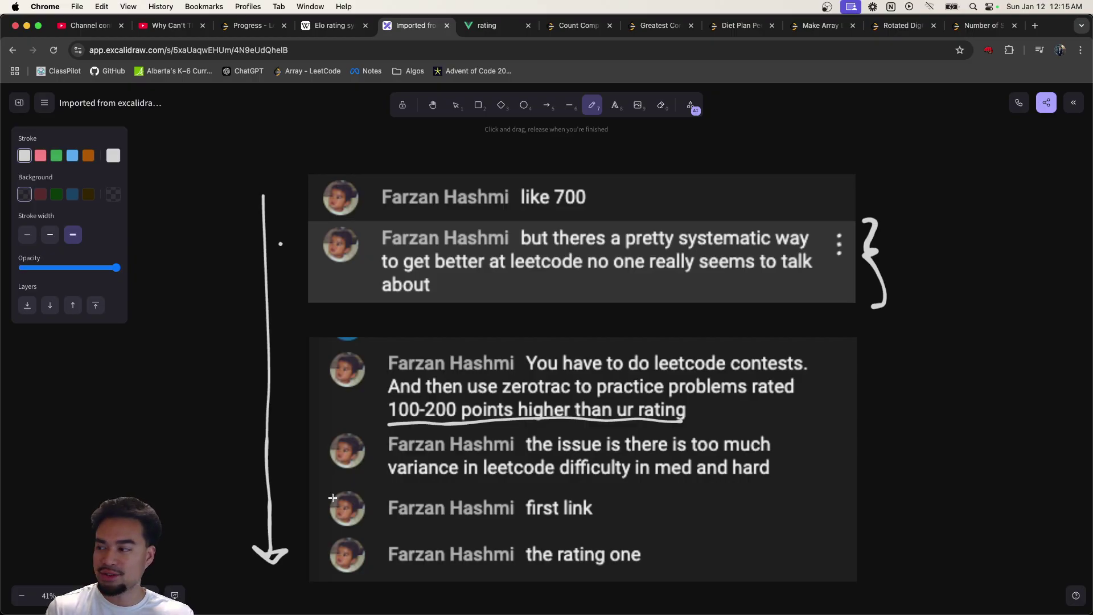
Step: Check the YouTube video and Studio live streams, then return to the 121-problem 1100–1200 list
{"action": "left_click", "coordinate": [167, 25]}
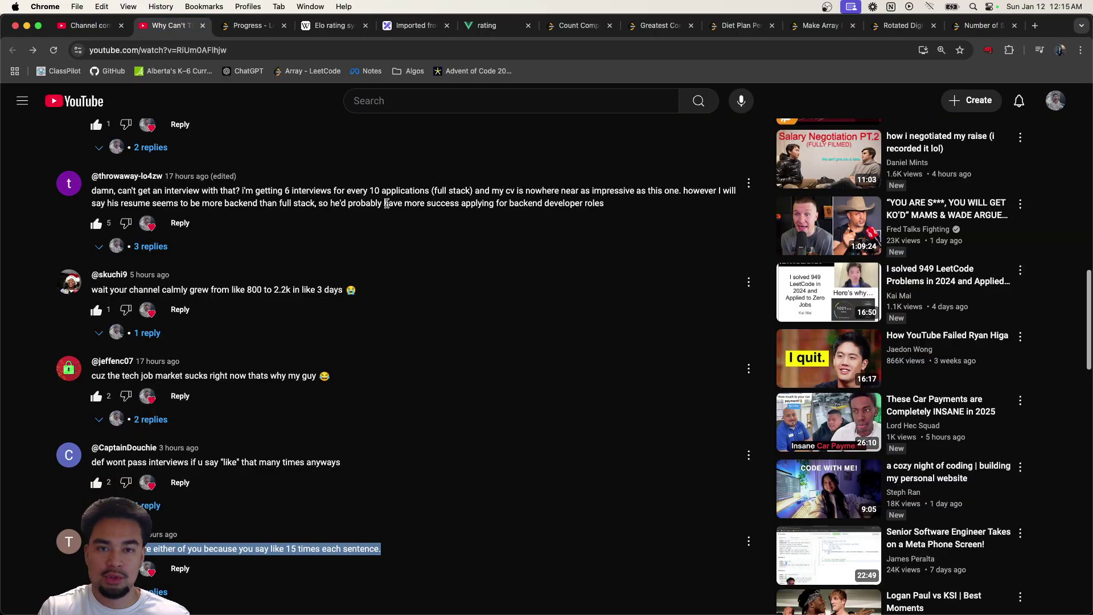
{"action": "left_click", "coordinate": [86, 25]}
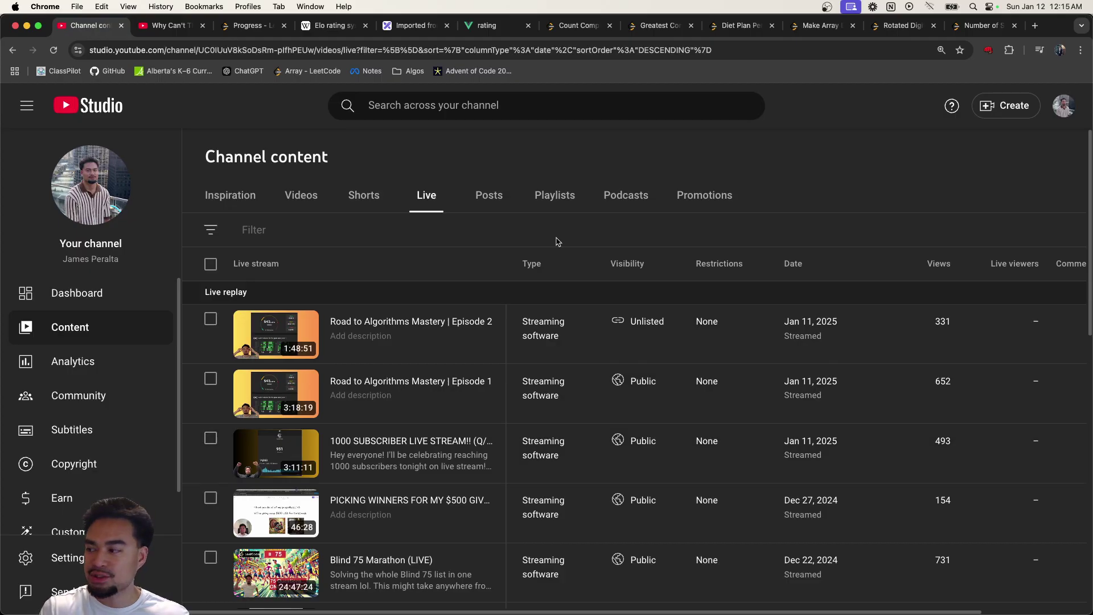
{"action": "left_click", "coordinate": [488, 27]}
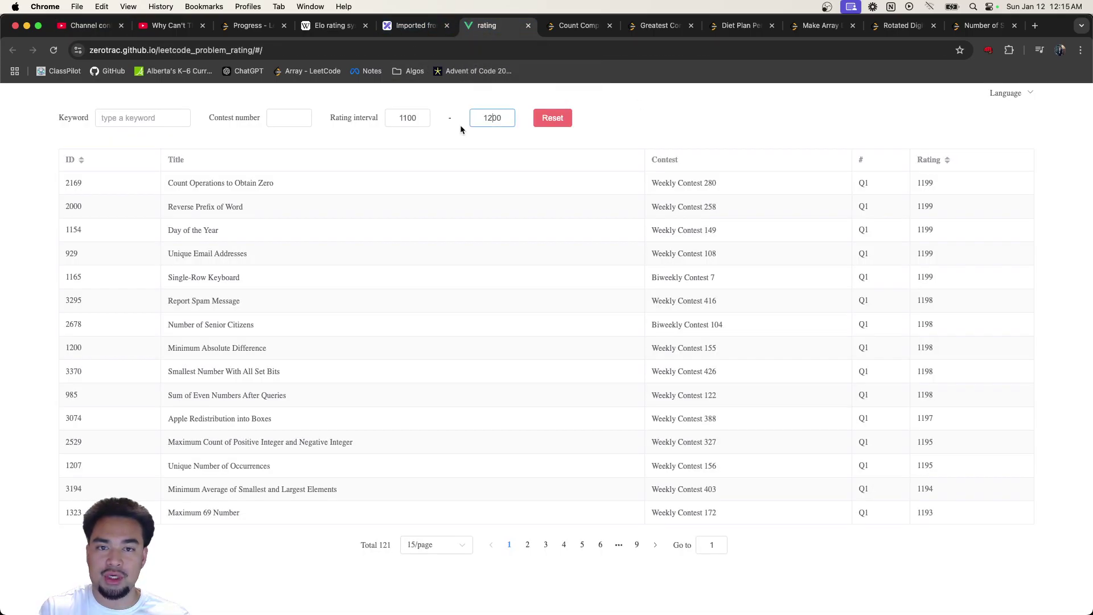
Step: Set the rating interval to 3000–9999 and check the top rating of 3773
{"action": "double_click", "coordinate": [428, 118]}
{"action": "key", "text": "BackSpace"}
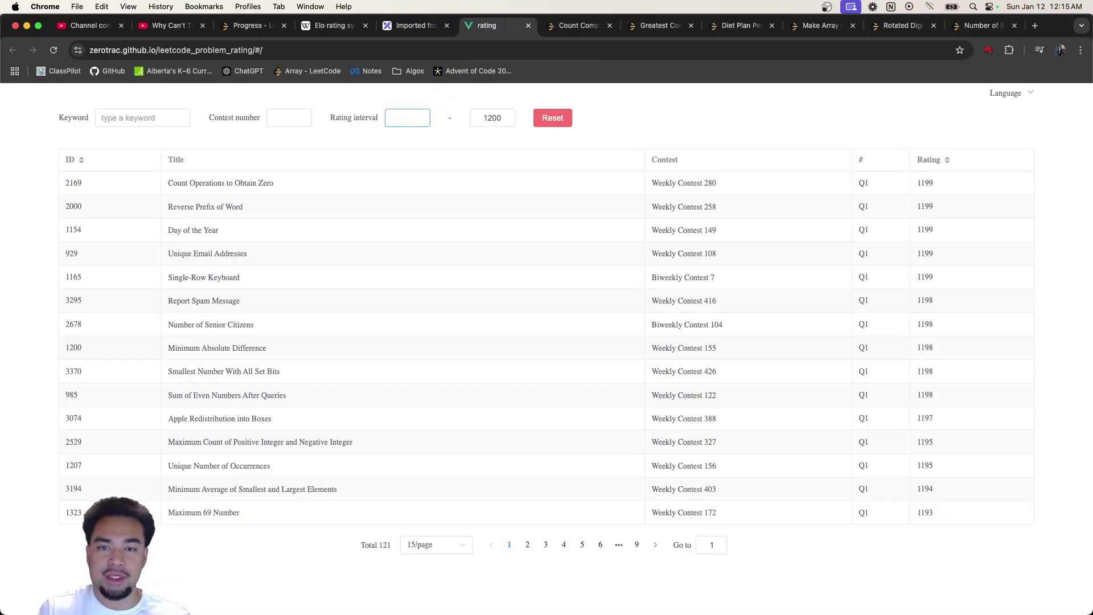
{"action": "type", "text": "2"}
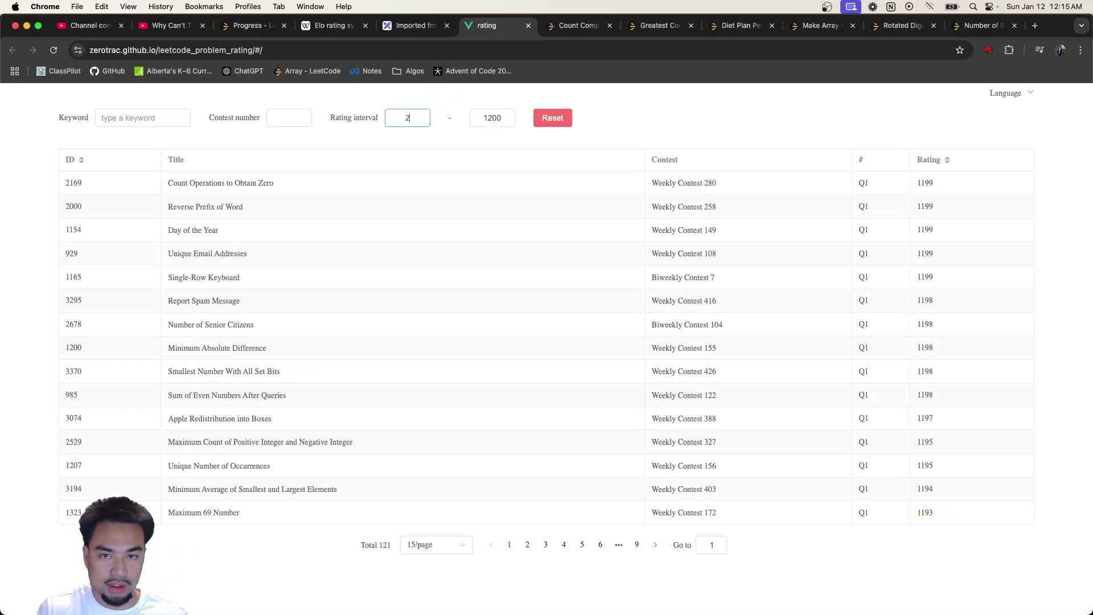
{"action": "type", "text": "0"}
{"action": "type", "text": "3000"}
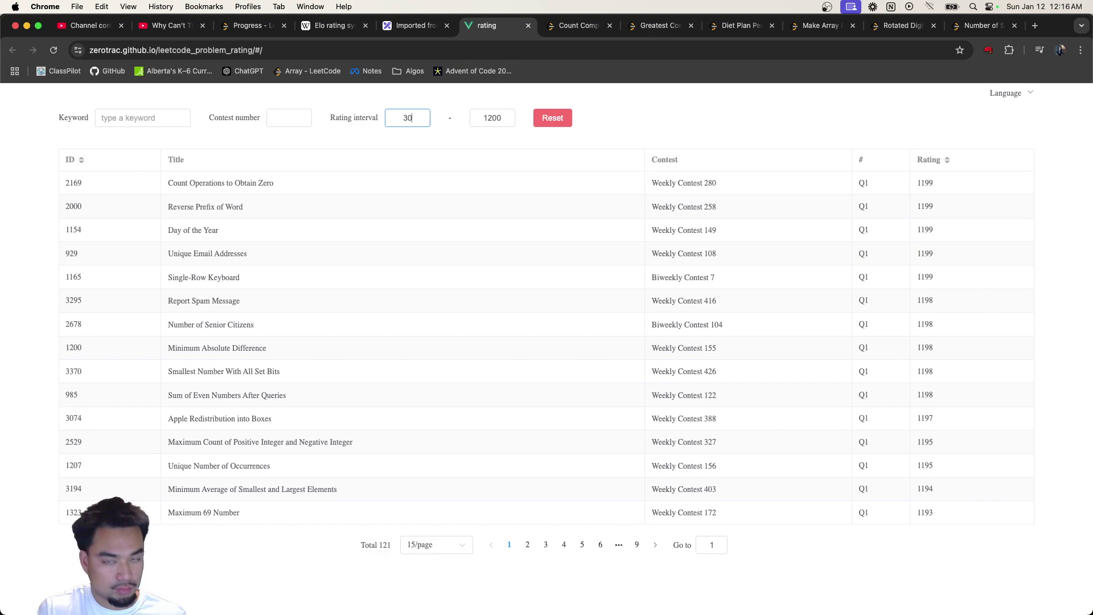
{"action": "double_click", "coordinate": [491, 118]}
{"action": "type", "text": "10000"}
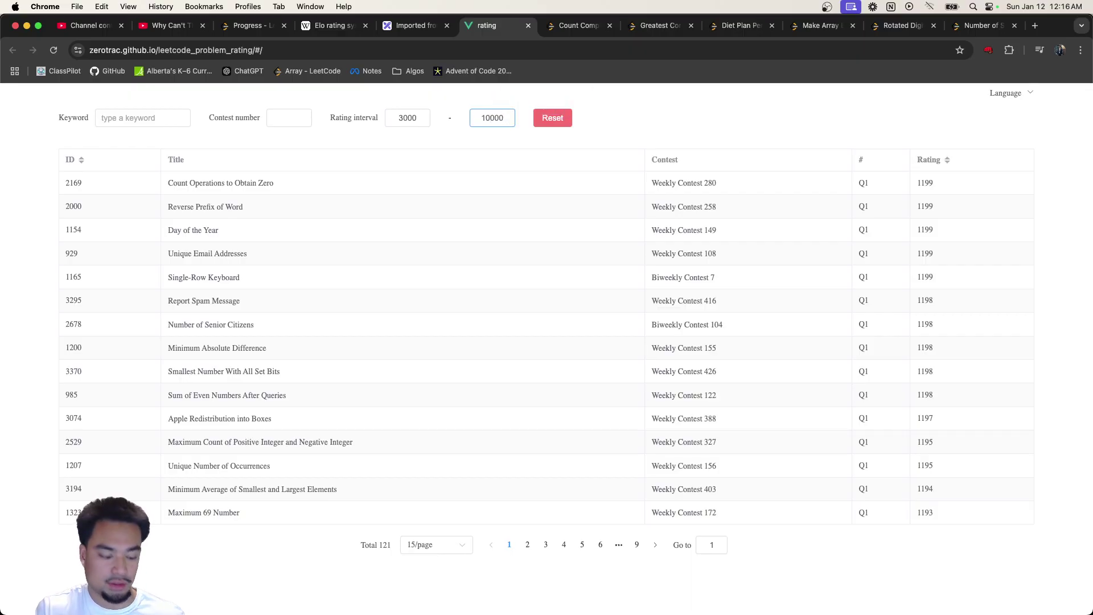
{"action": "key", "text": "Down"}
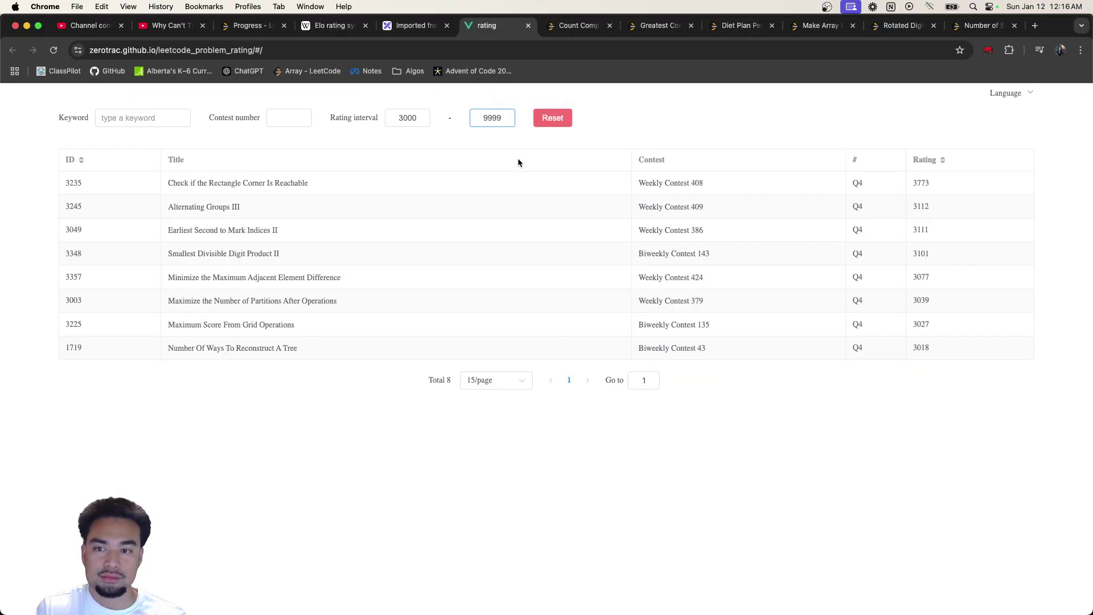
{"action": "left_click_drag", "start_coordinate": [945, 183], "coordinate": [915, 182]}
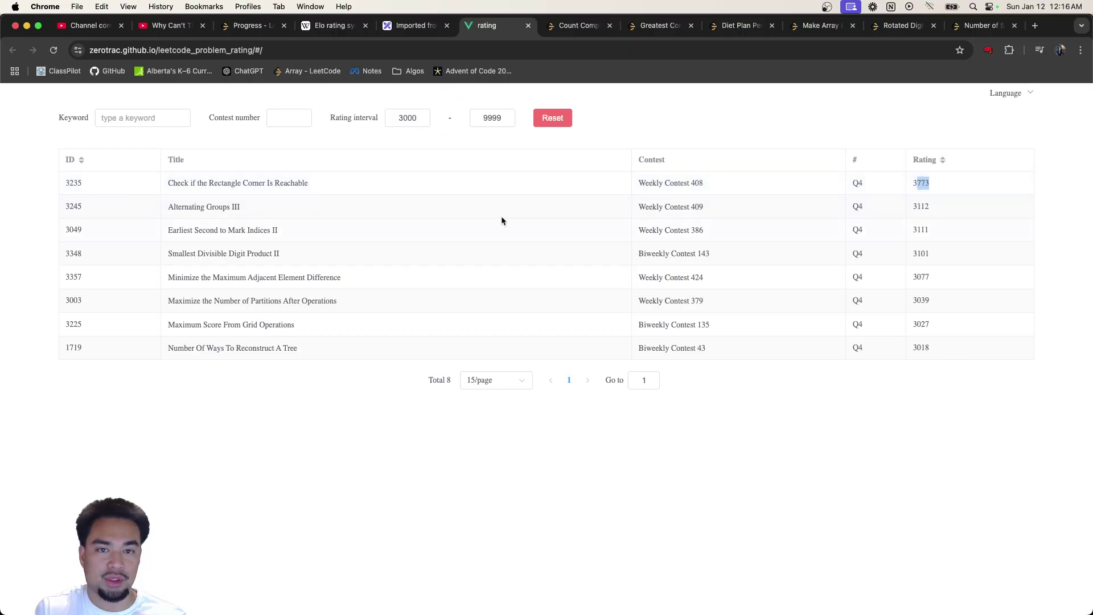
Step: Change the interval to 1400–1600 and open Longest String Chain in a new tab
{"action": "double_click", "coordinate": [390, 119]}
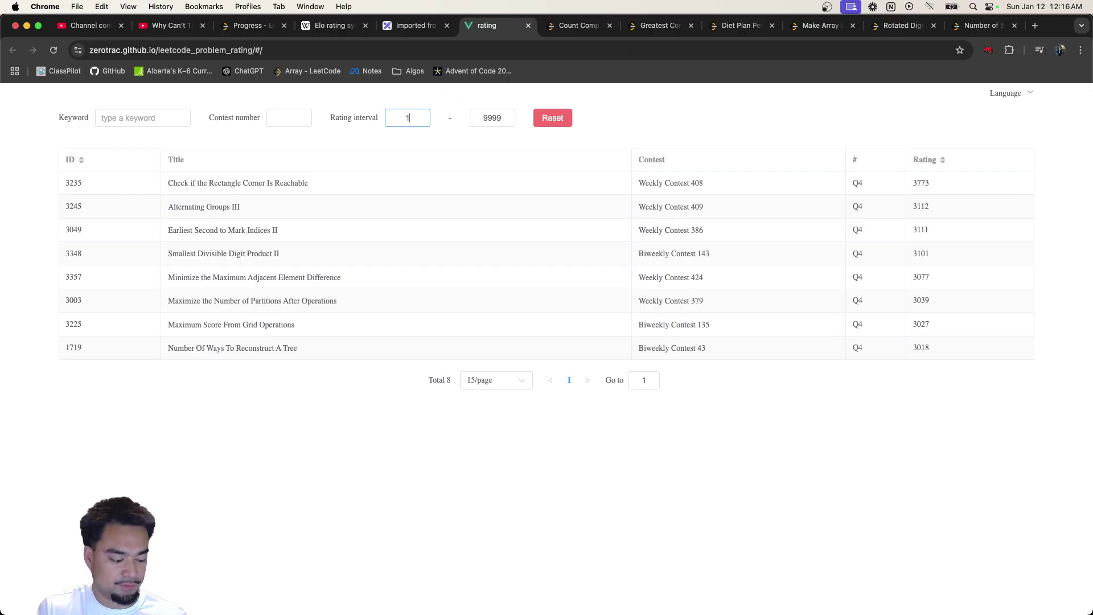
{"action": "type", "text": "400"}
{"action": "key", "text": "Tab"}
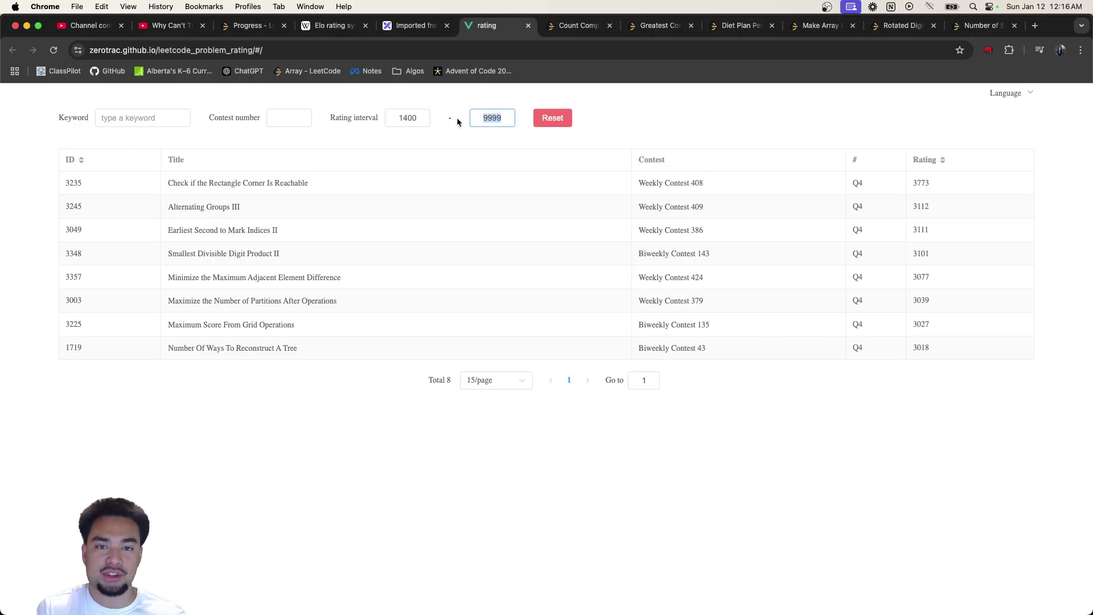
{"action": "type", "text": "1600"}
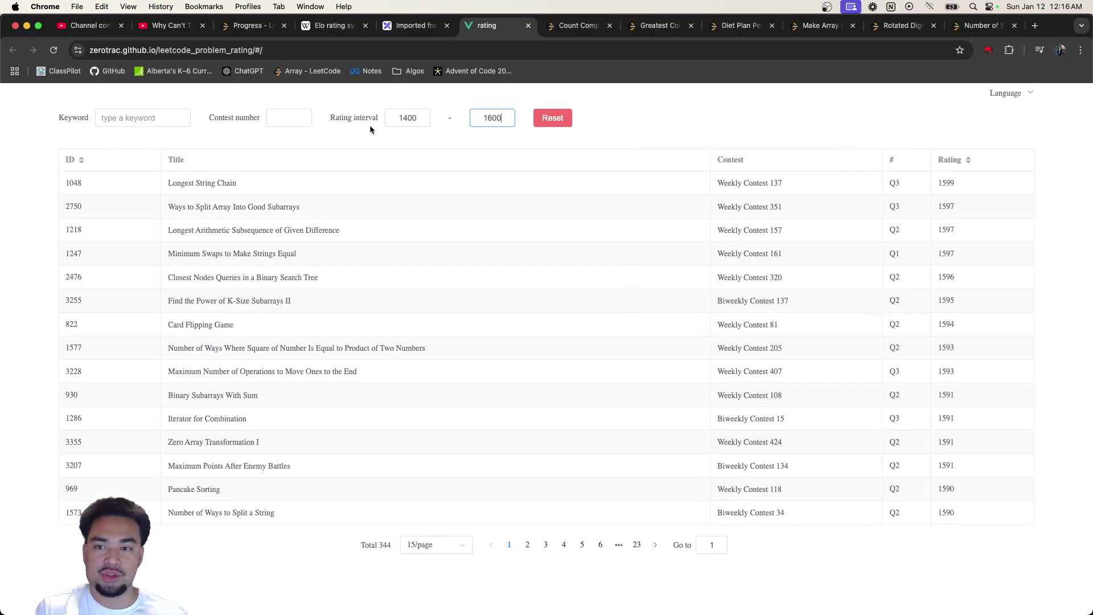
{"action": "left_click", "coordinate": [230, 183], "text": "super"}
Step: Open Ways to Split Array Into Good Subarrays and close the six older problem tabs
{"action": "left_click", "coordinate": [273, 207], "text": "super"}
{"action": "left_click", "coordinate": [667, 26]}
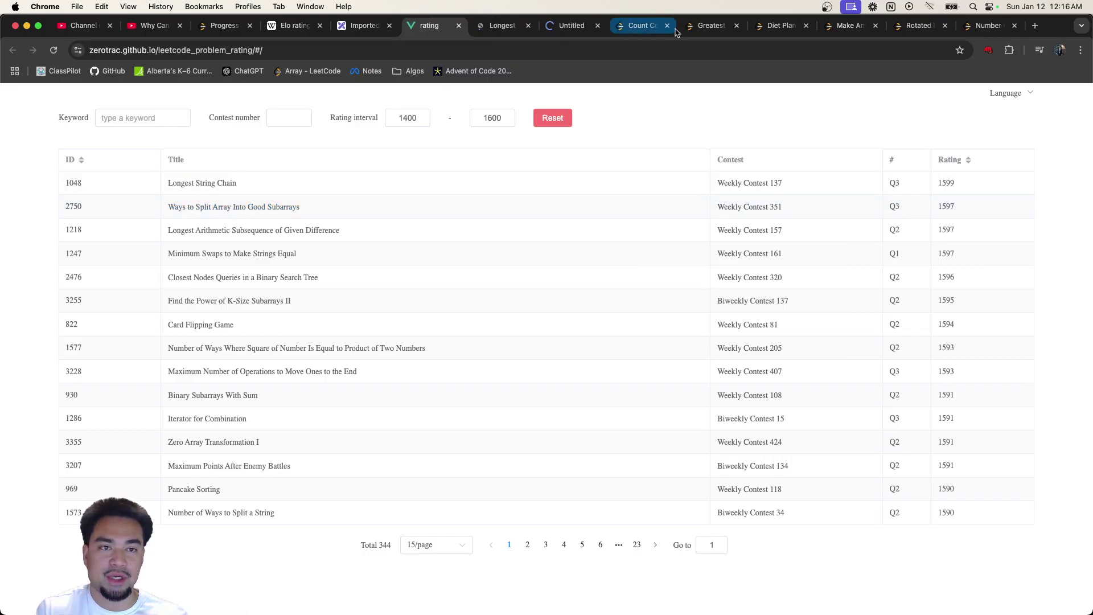
{"action": "left_click", "coordinate": [641, 25]}
{"action": "left_click", "coordinate": [672, 26]}
{"action": "left_click", "coordinate": [681, 25]}
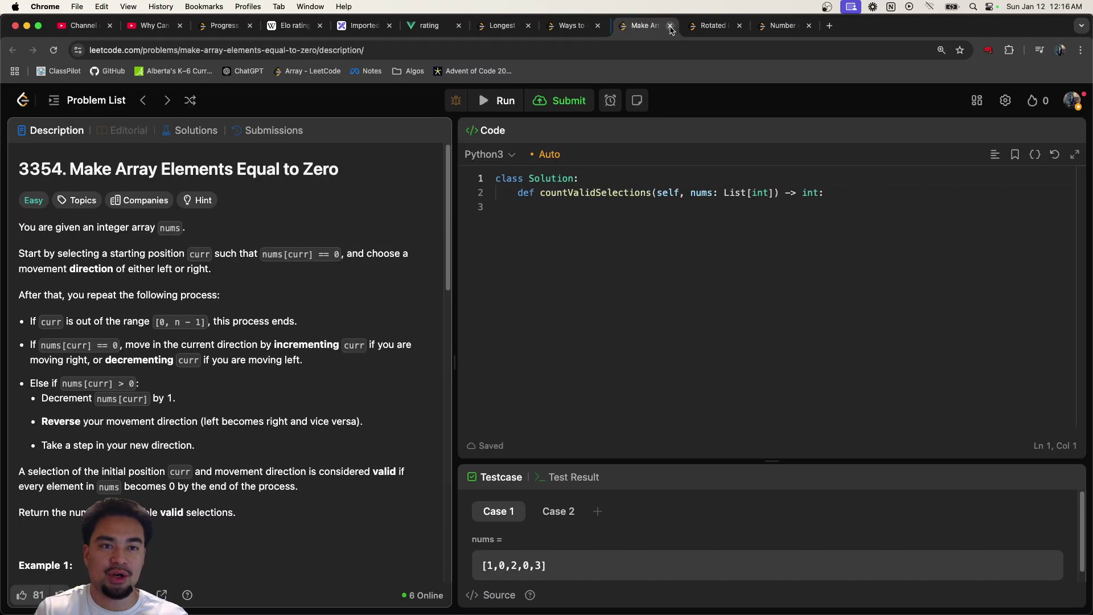
{"action": "left_click", "coordinate": [681, 25]}
{"action": "left_click", "coordinate": [681, 25]}
{"action": "left_click", "coordinate": [681, 25]}
Step: View Longest String Chain and Ways to Split Array, then return to the 1400–1600 rating list
{"action": "left_click", "coordinate": [548, 26]}
{"action": "left_click", "coordinate": [630, 26]}
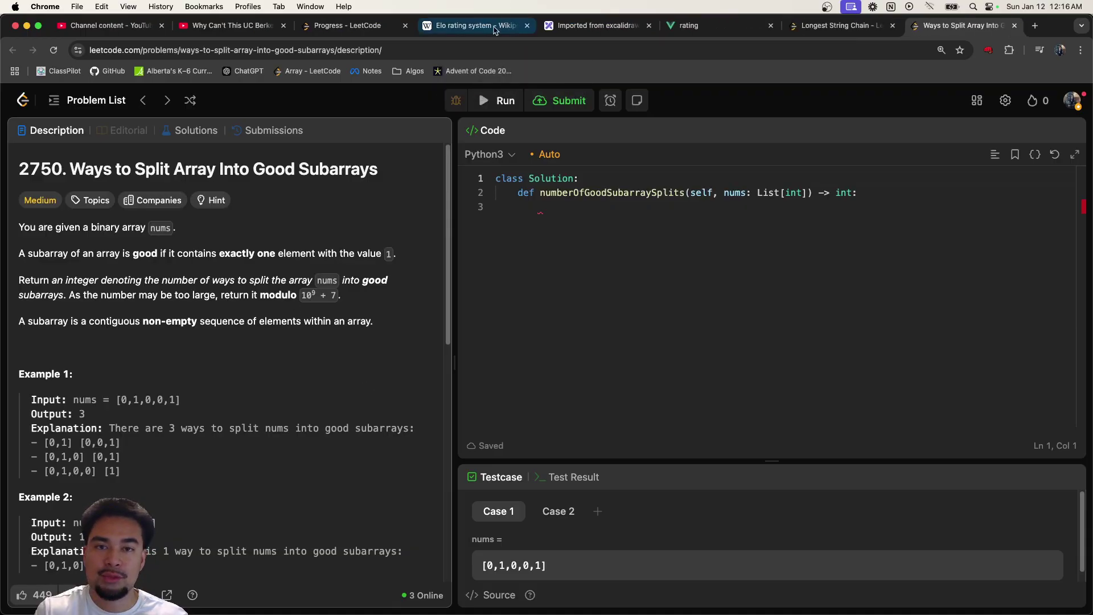
{"action": "left_click", "coordinate": [834, 26]}
{"action": "left_click", "coordinate": [743, 26]}
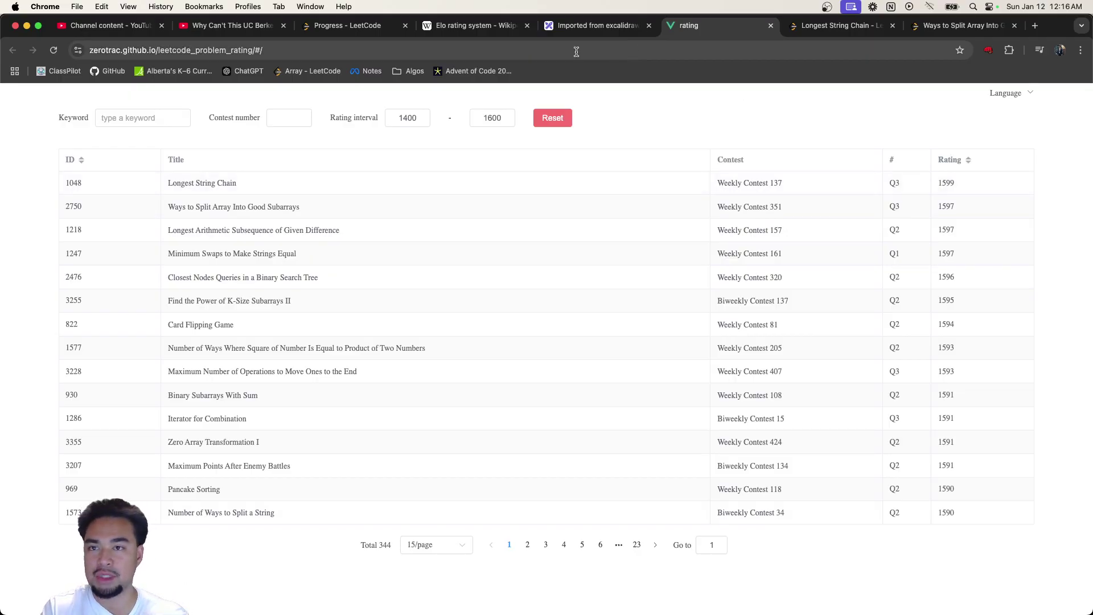
Step: Cycle through the progress, YouTube, Elo article, zerotrac and Studio content tabs, ending on Excalidraw
{"action": "left_click", "coordinate": [367, 31]}
{"action": "left_click", "coordinate": [239, 28]}
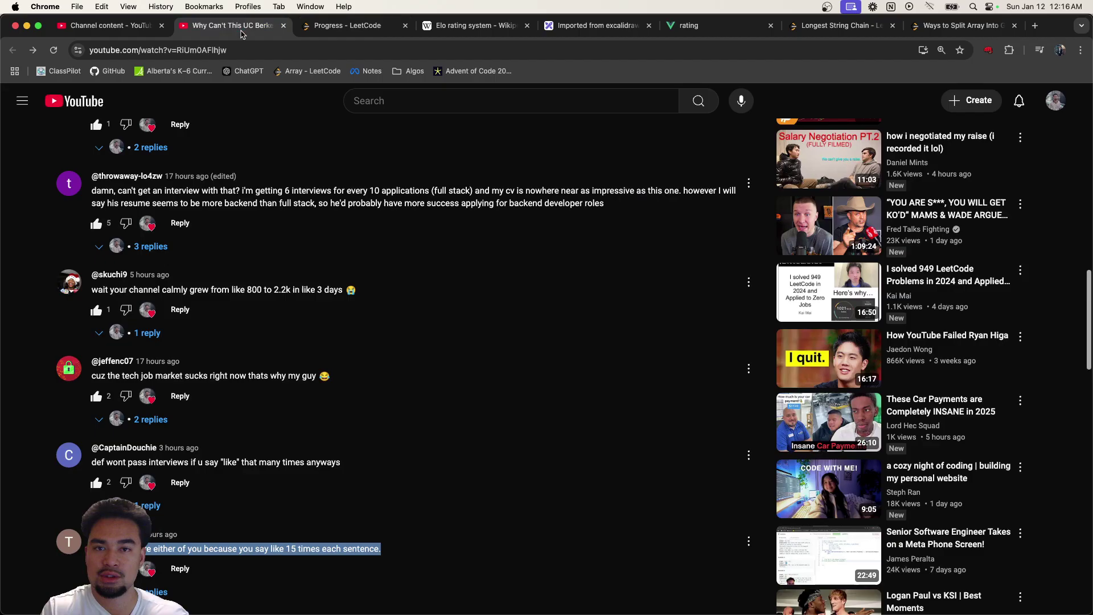
{"action": "left_click", "coordinate": [473, 29]}
{"action": "left_click", "coordinate": [704, 28]}
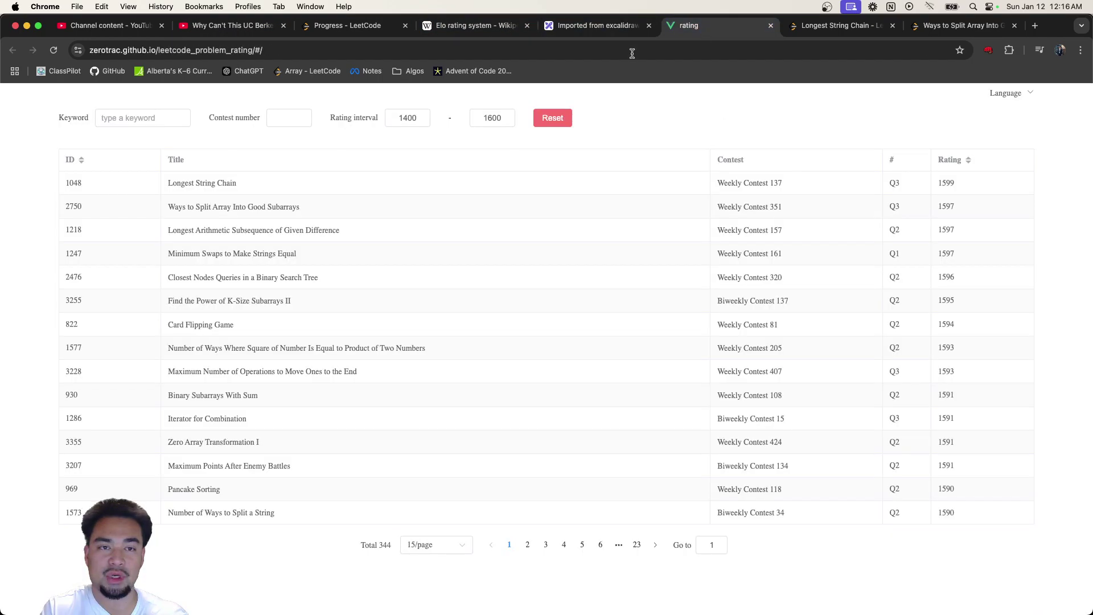
{"action": "left_click", "coordinate": [108, 25]}
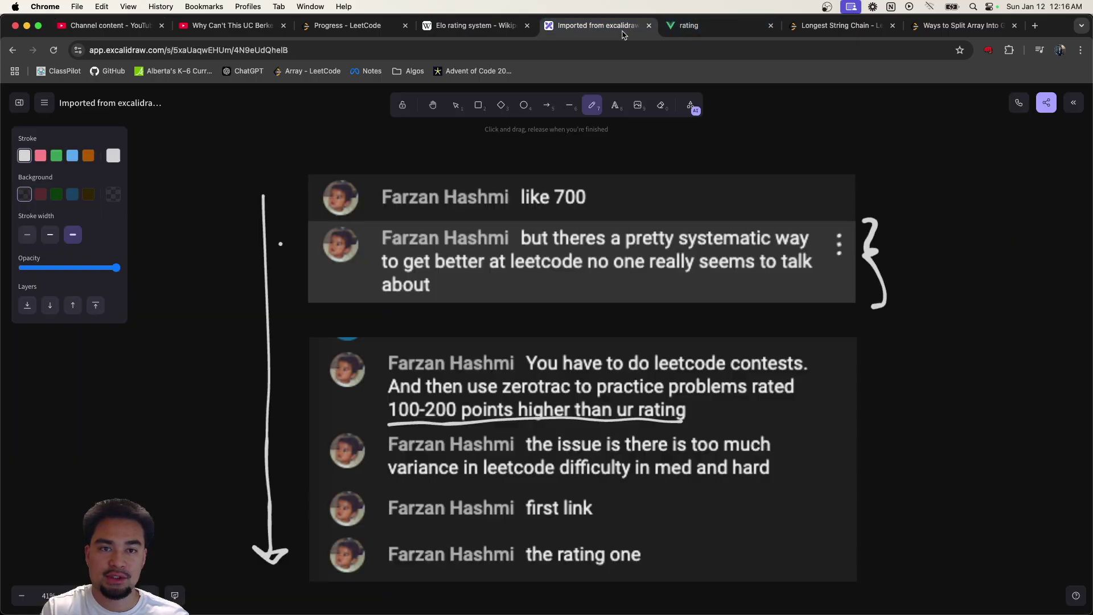
{"action": "left_click", "coordinate": [623, 27]}
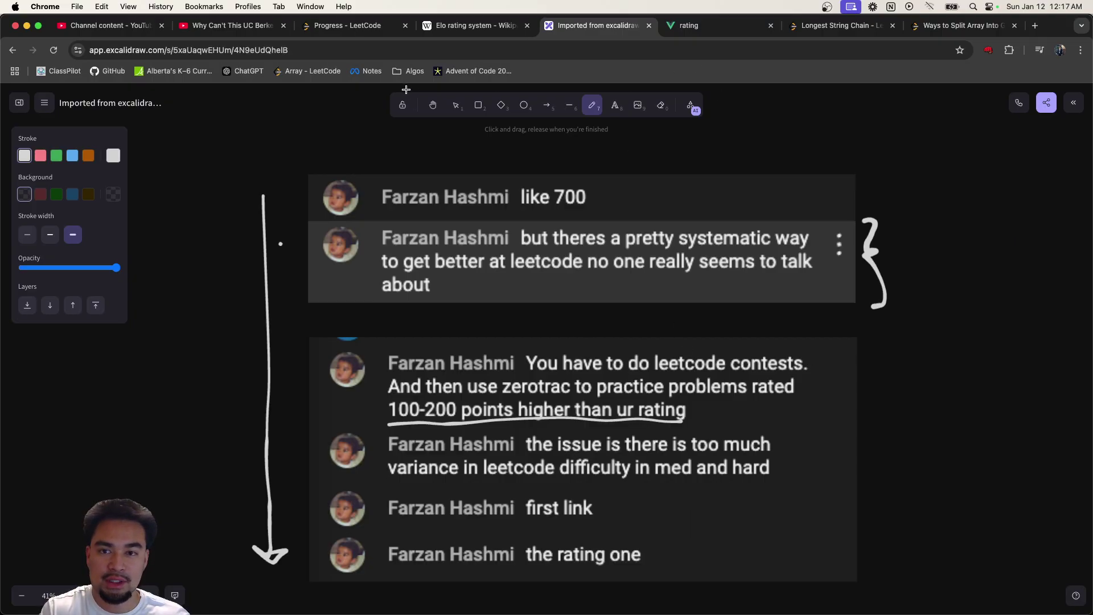
Step: Delete the 100-200 points underline, long arrow, dot and curly brace, then return to the zerotrac list
{"action": "left_click", "coordinate": [456, 106]}
{"action": "left_click", "coordinate": [511, 420]}
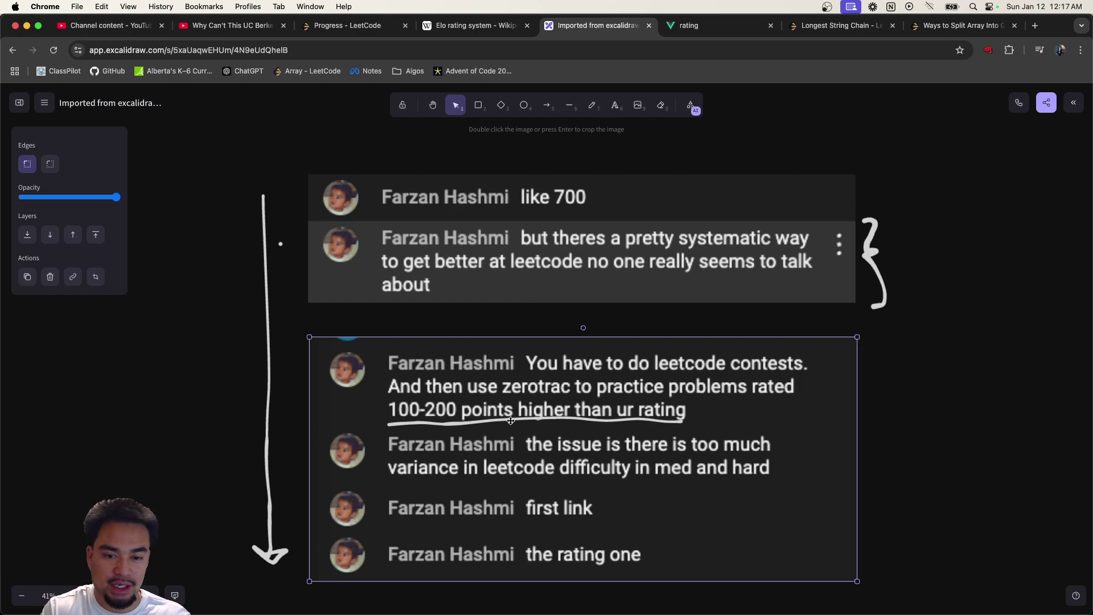
{"action": "left_click", "coordinate": [507, 419]}
{"action": "key", "text": "Delete"}
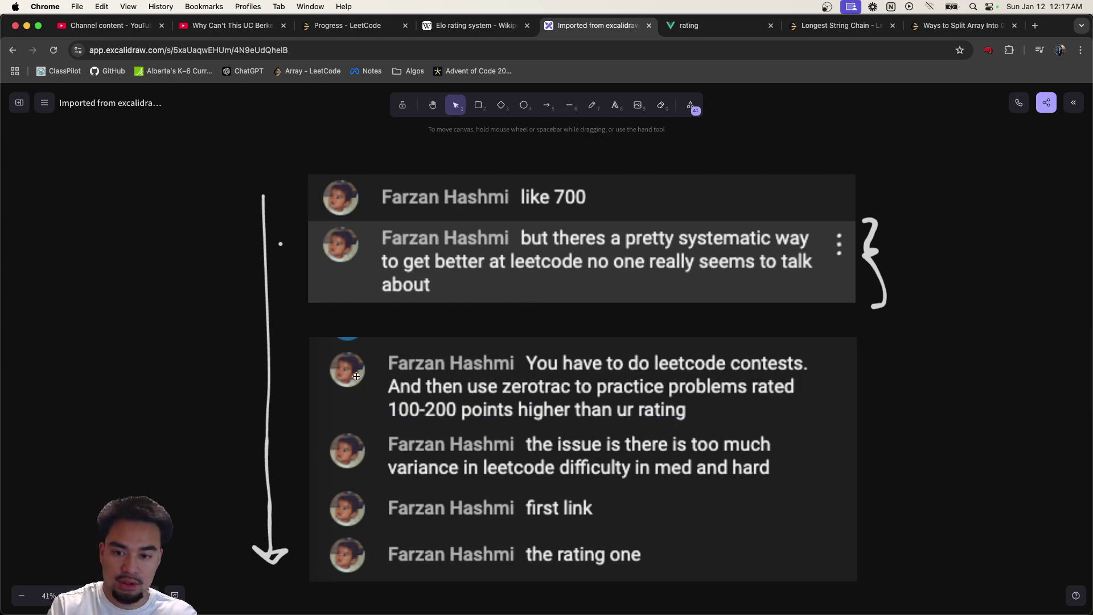
{"action": "left_click", "coordinate": [266, 362]}
{"action": "key", "text": "Delete"}
{"action": "left_click", "coordinate": [280, 243]}
{"action": "key", "text": "Delete"}
{"action": "left_click", "coordinate": [872, 265]}
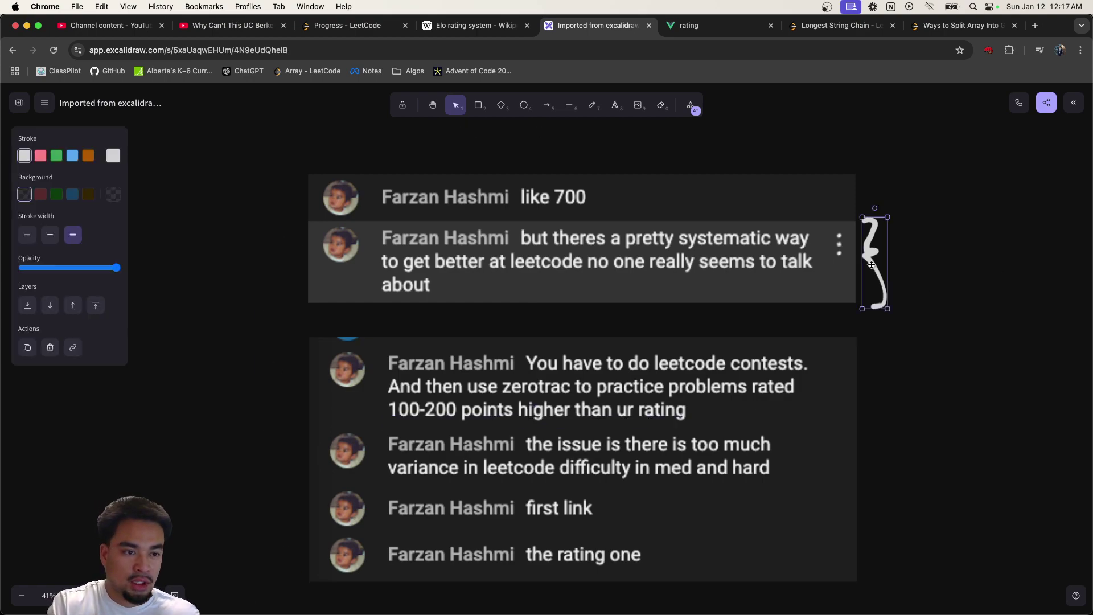
{"action": "key", "text": "Delete"}
{"action": "scroll", "coordinate": [572, 329], "scroll_direction": "down", "scroll_amount": 1}
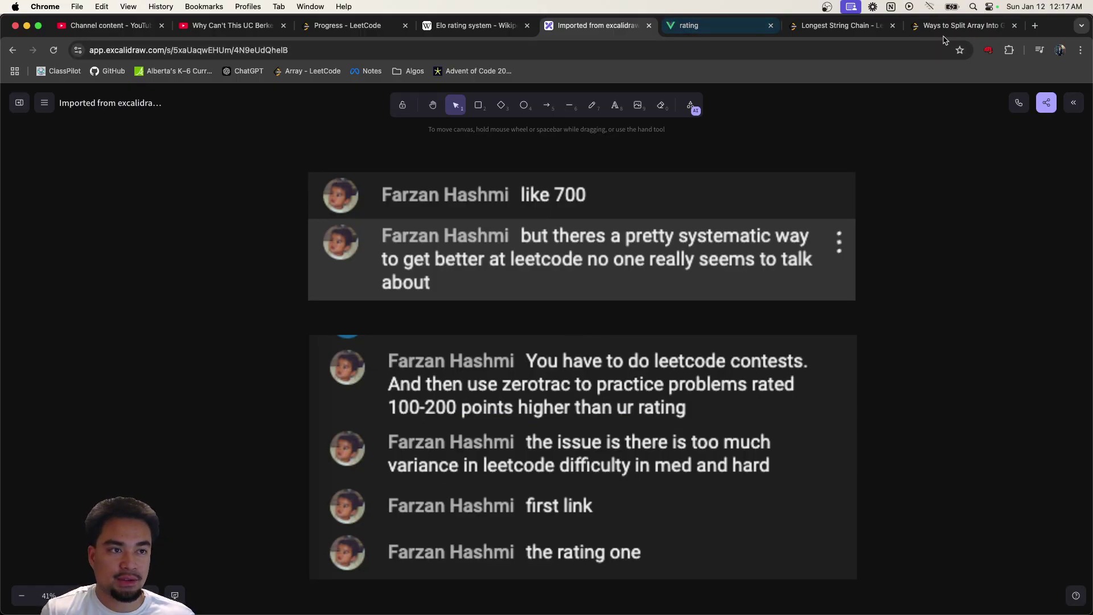
{"action": "left_click", "coordinate": [699, 26]}
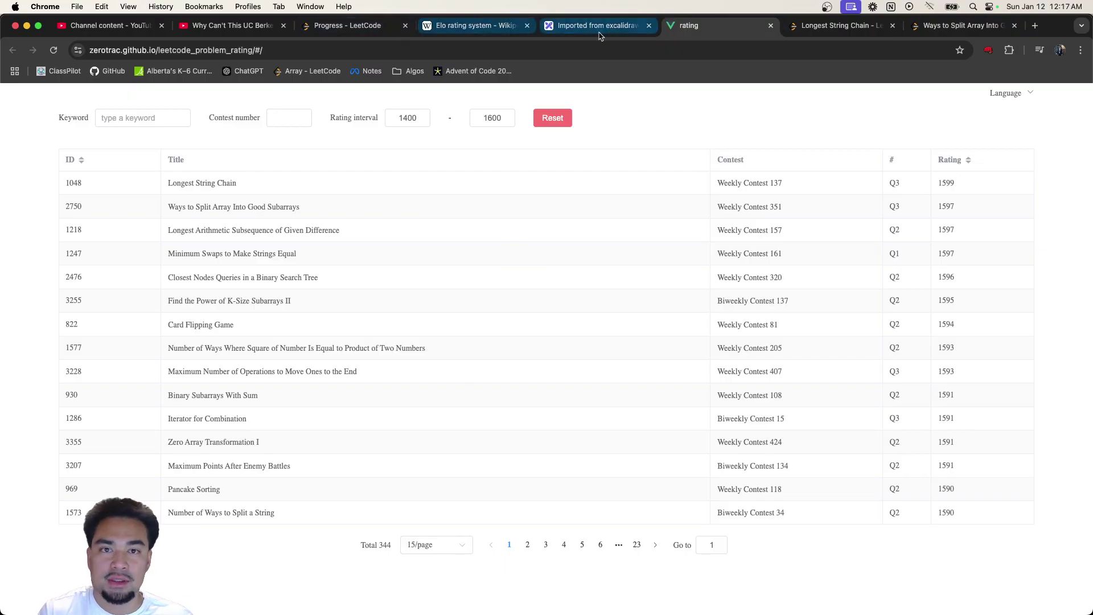
Step: Search 'zerotrac' in a new tab and move the repository tab beside the Excalidraw board
{"action": "left_click", "coordinate": [1035, 27]}
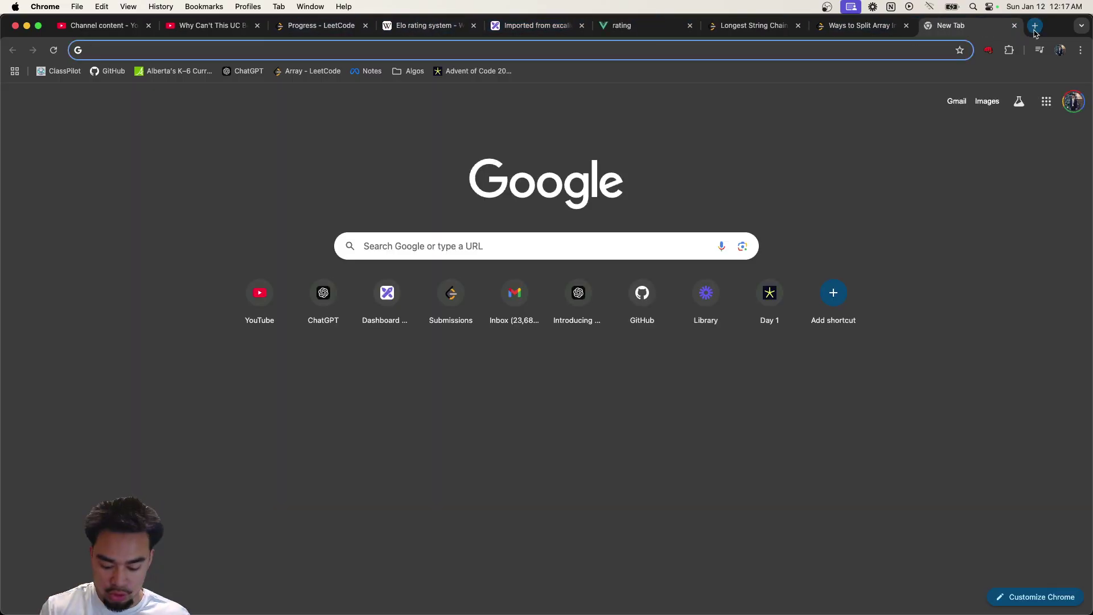
{"action": "type", "text": "zerotrac"}
{"action": "key", "text": "Return"}
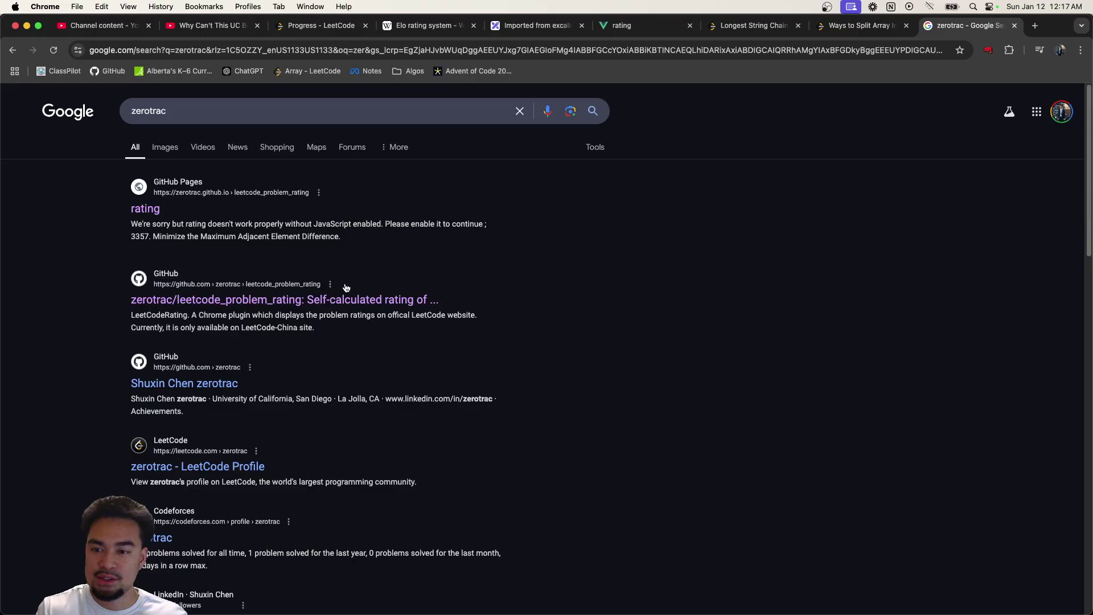
{"action": "left_click_drag", "start_coordinate": [968, 26], "coordinate": [644, 25]}
Step: Read down the leetcode_problem_rating README and highlight the LeetCodeRating plugin description
{"action": "scroll", "coordinate": [197, 334], "scroll_direction": "down", "scroll_amount": 10}
{"action": "scroll", "coordinate": [198, 334], "scroll_direction": "down", "scroll_amount": 3}
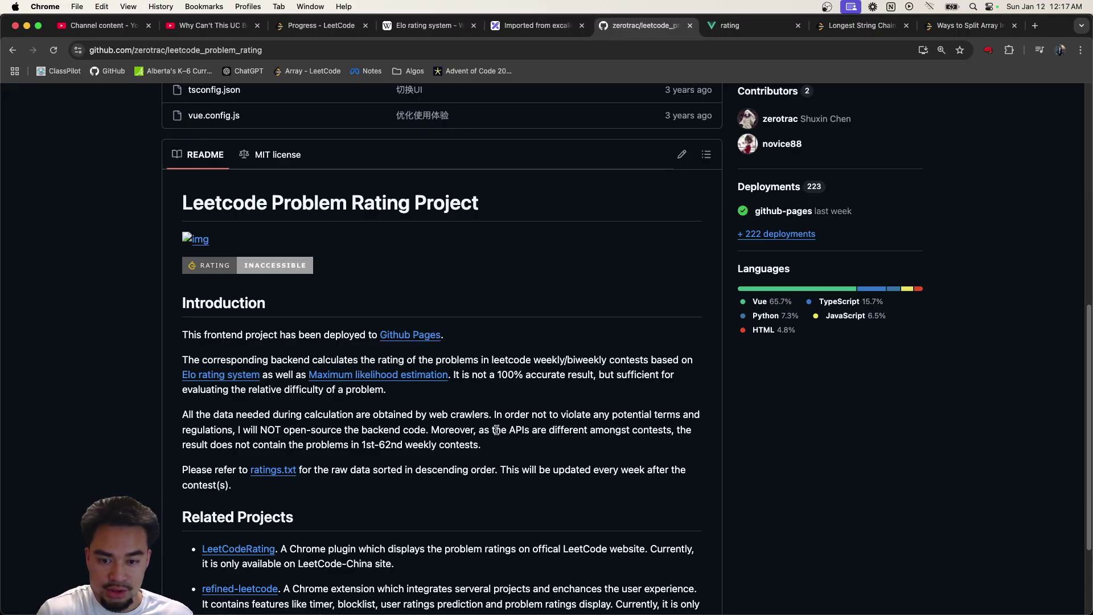
{"action": "scroll", "coordinate": [494, 443], "scroll_direction": "down", "scroll_amount": 3}
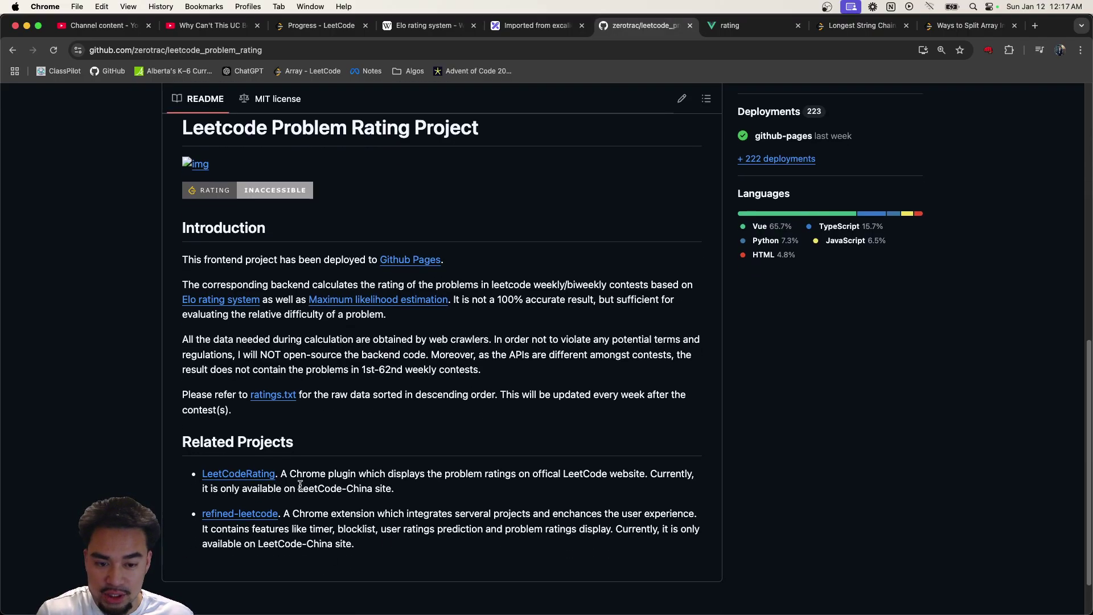
{"action": "left_click_drag", "start_coordinate": [326, 477], "coordinate": [644, 477]}
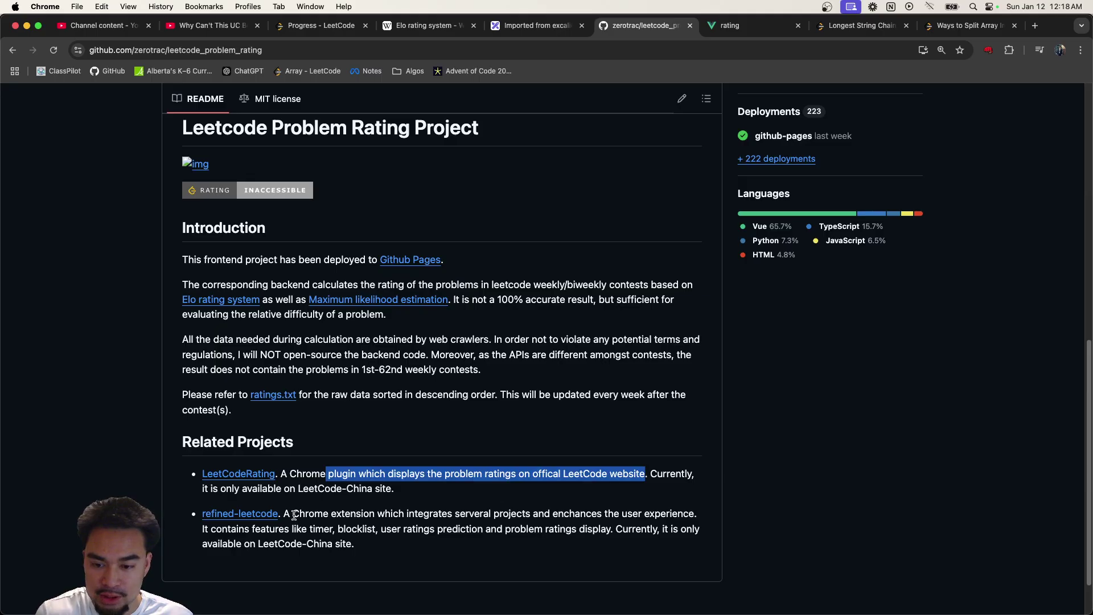
{"action": "scroll", "coordinate": [438, 510], "scroll_direction": "up", "scroll_amount": 3}
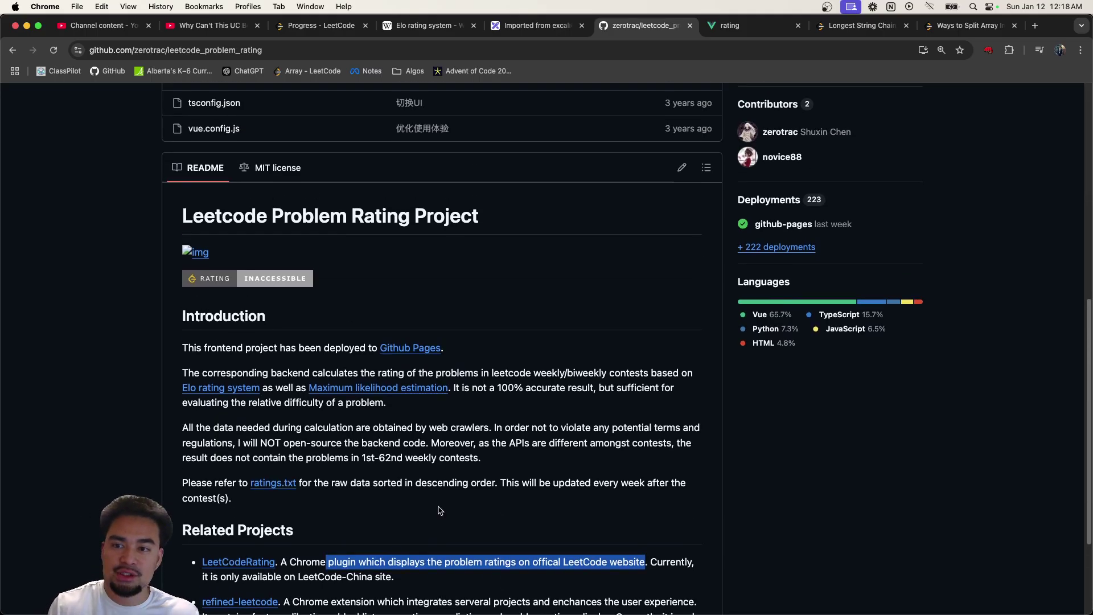
{"action": "scroll", "coordinate": [444, 284], "scroll_direction": "up", "scroll_amount": 3}
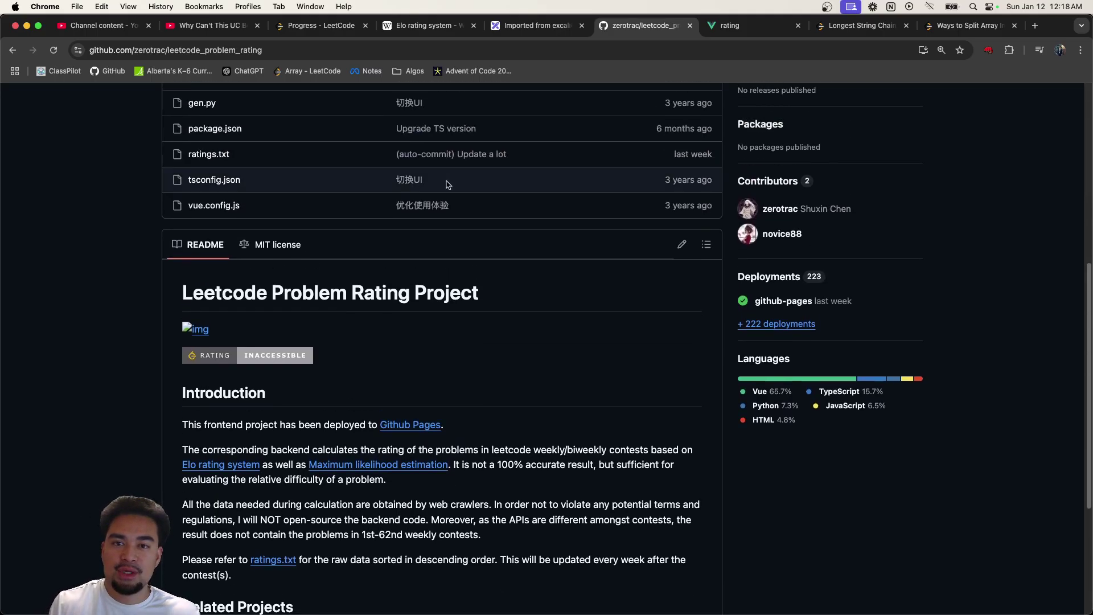
Step: Pencil a curly brace right of the top chat screenshot, then return to LeetCode problem 2750
{"action": "left_click", "coordinate": [557, 25]}
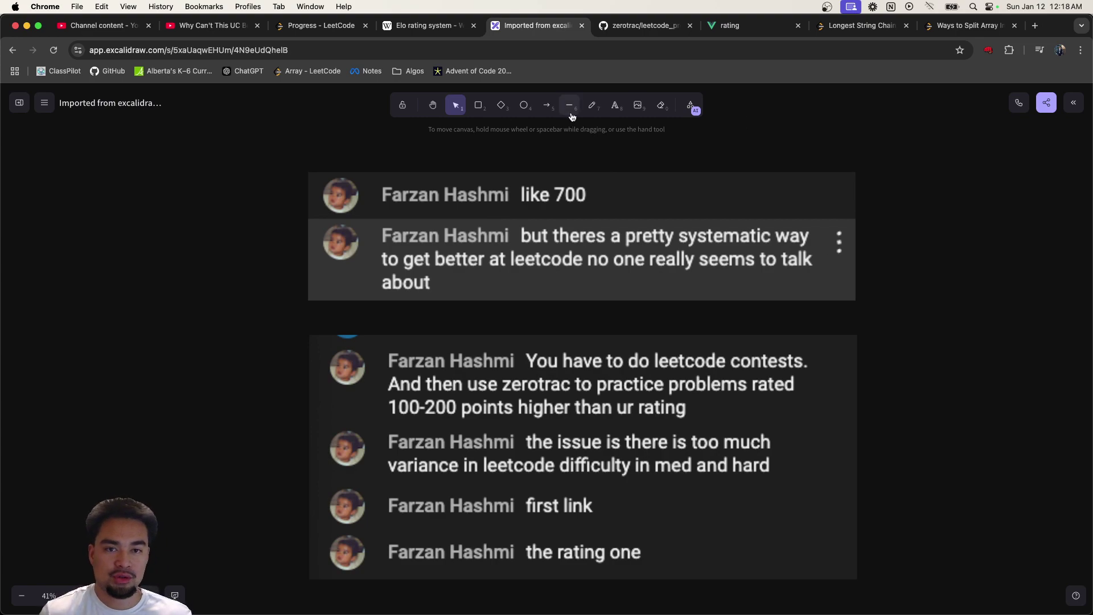
{"action": "key", "text": "p"}
{"action": "left_click_drag", "start_coordinate": [871, 183], "coordinate": [882, 288]}
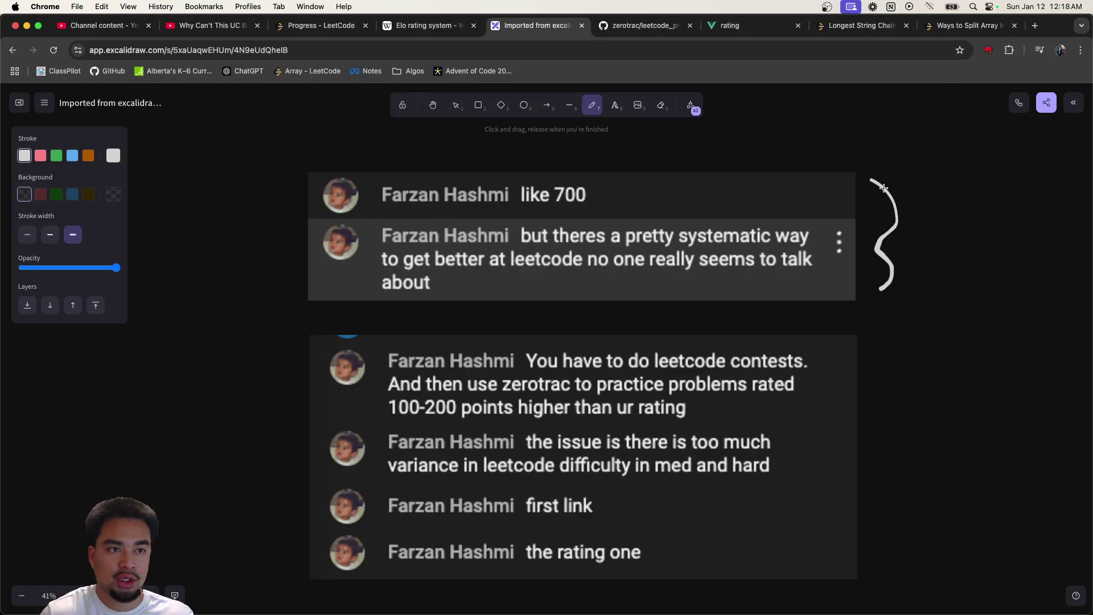
{"action": "left_click", "coordinate": [971, 26]}
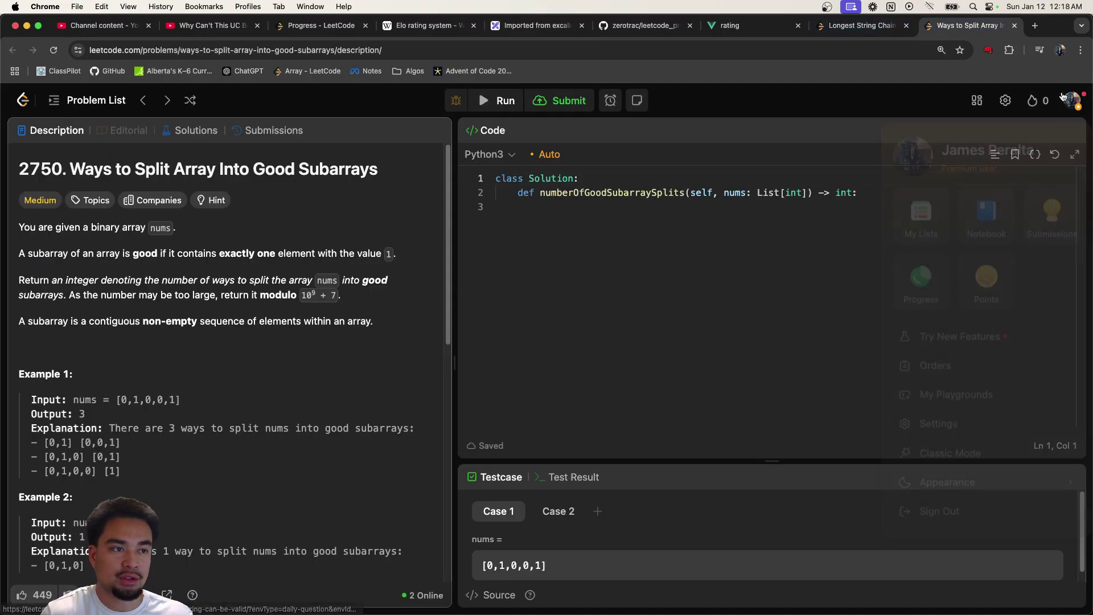
Step: Go from the Ways to Split Array problem to LeetCode's problem set, then show the Elo article
{"action": "left_click", "coordinate": [1073, 100]}
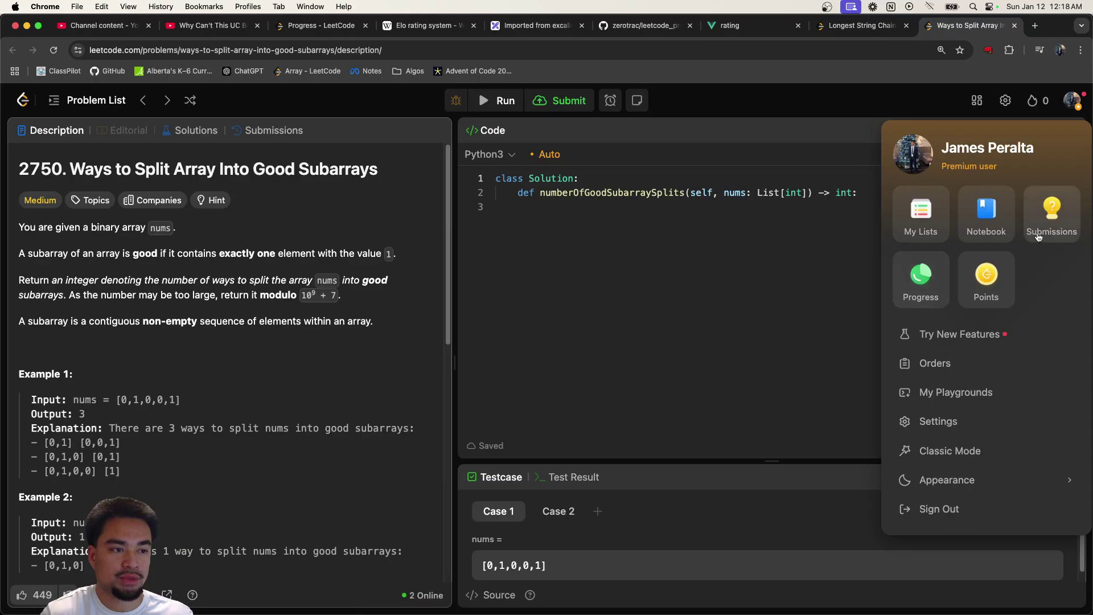
{"action": "left_click", "coordinate": [678, 307]}
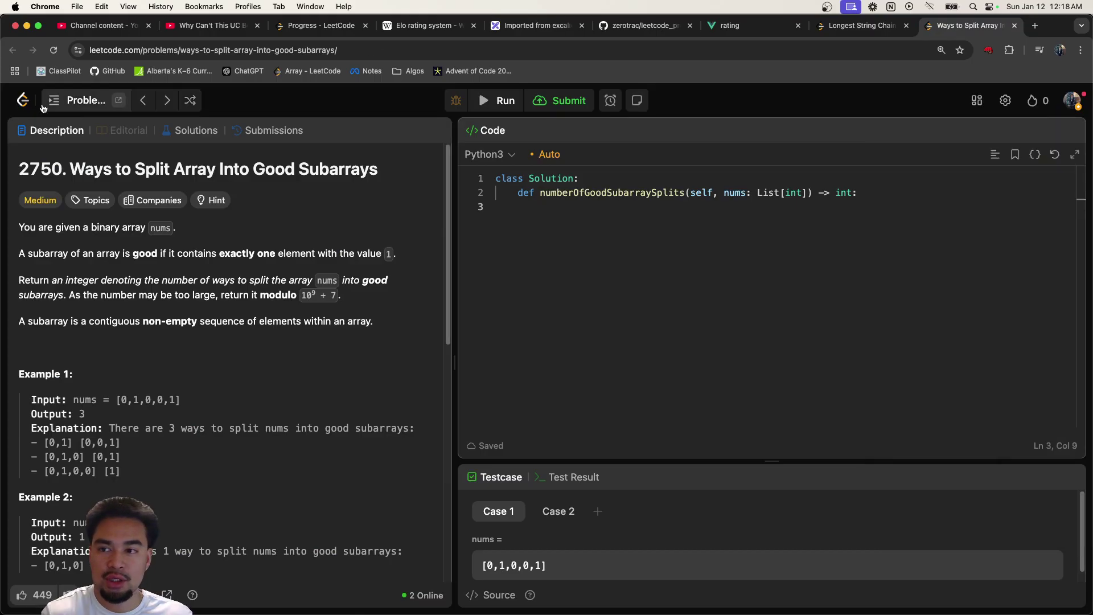
{"action": "left_click", "coordinate": [22, 102]}
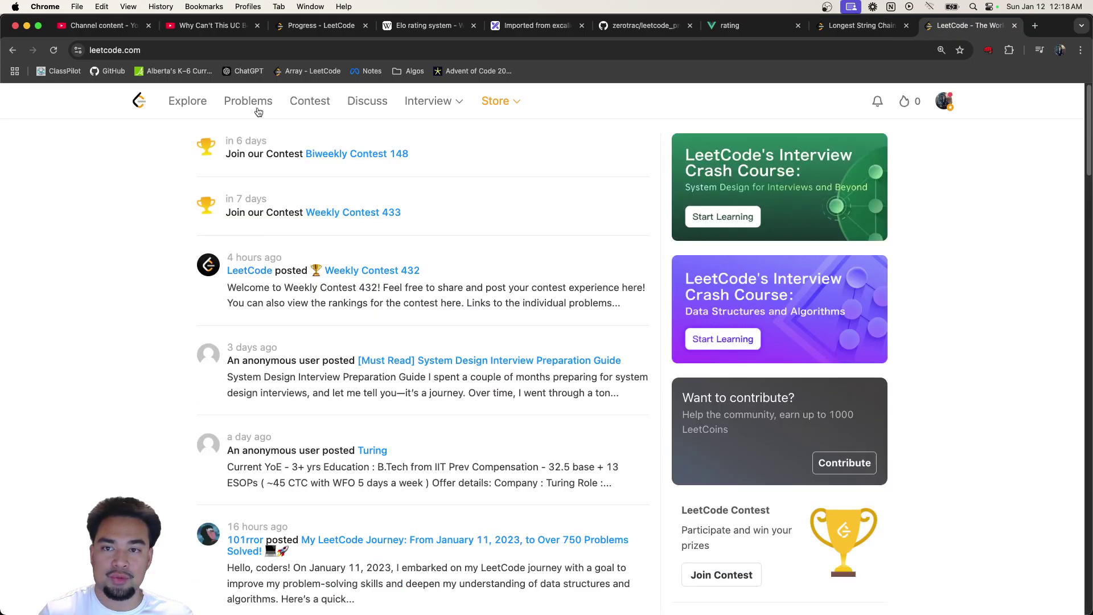
{"action": "left_click", "coordinate": [248, 108]}
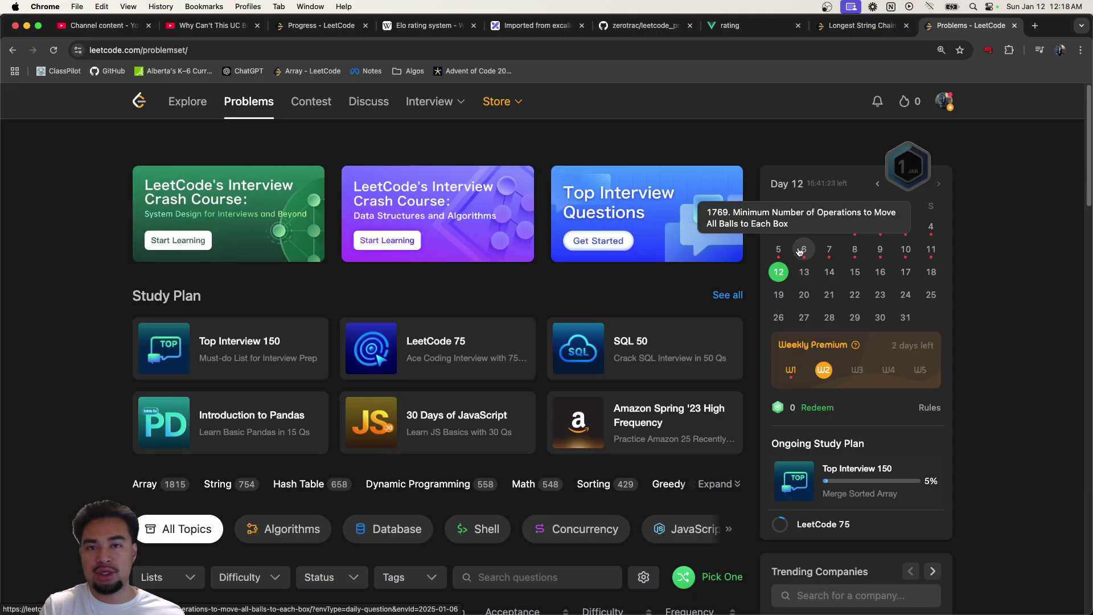
{"action": "left_click", "coordinate": [444, 33]}
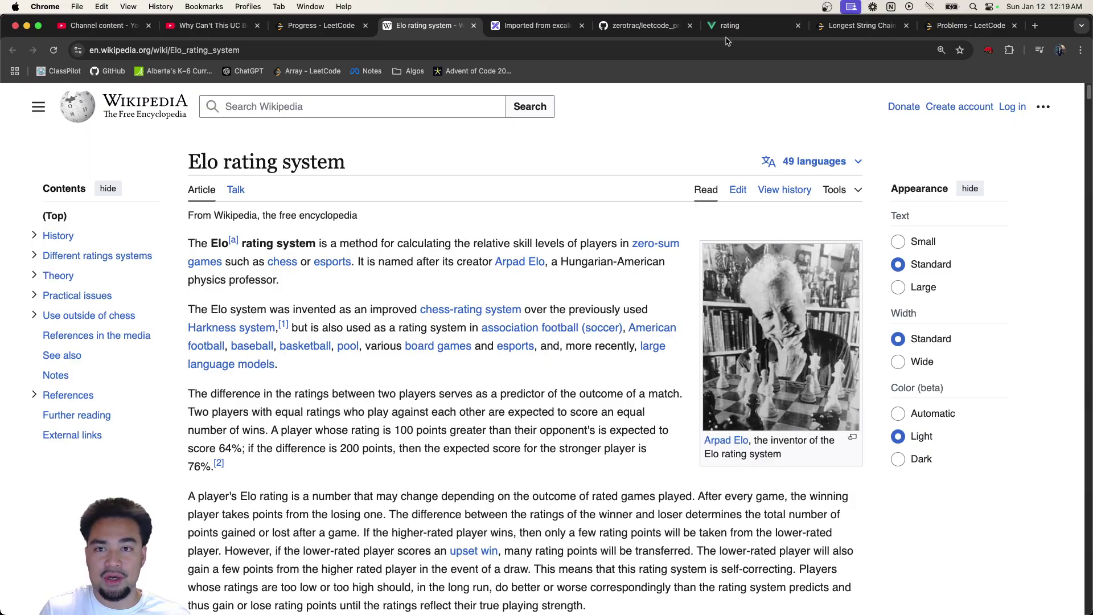
Step: Switch back to the 'Imported from excalidraw' chat screenshot board
{"action": "left_click", "coordinate": [536, 25]}
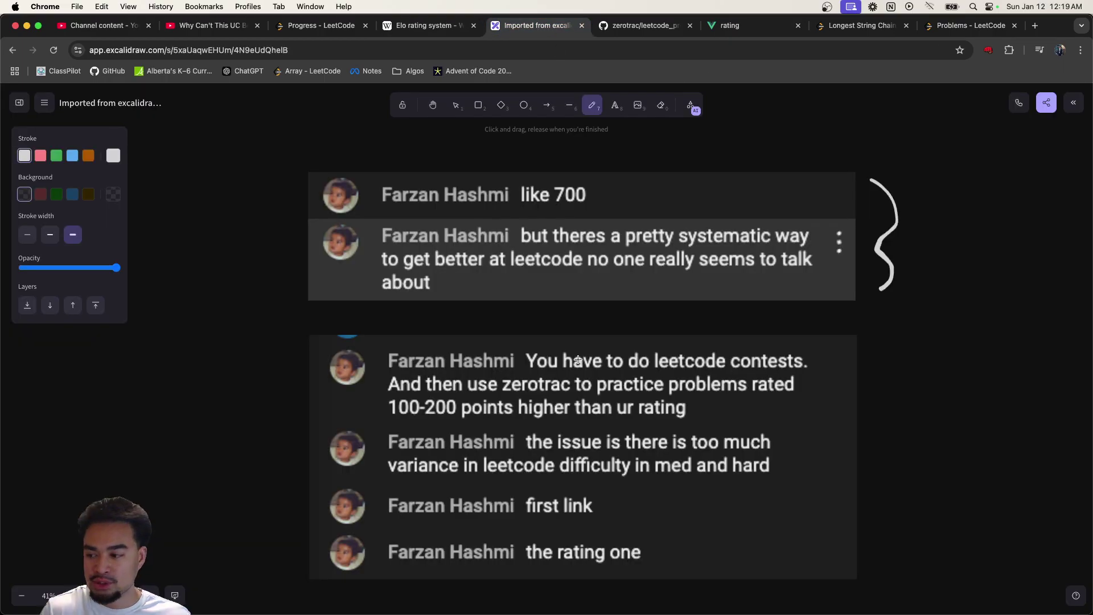